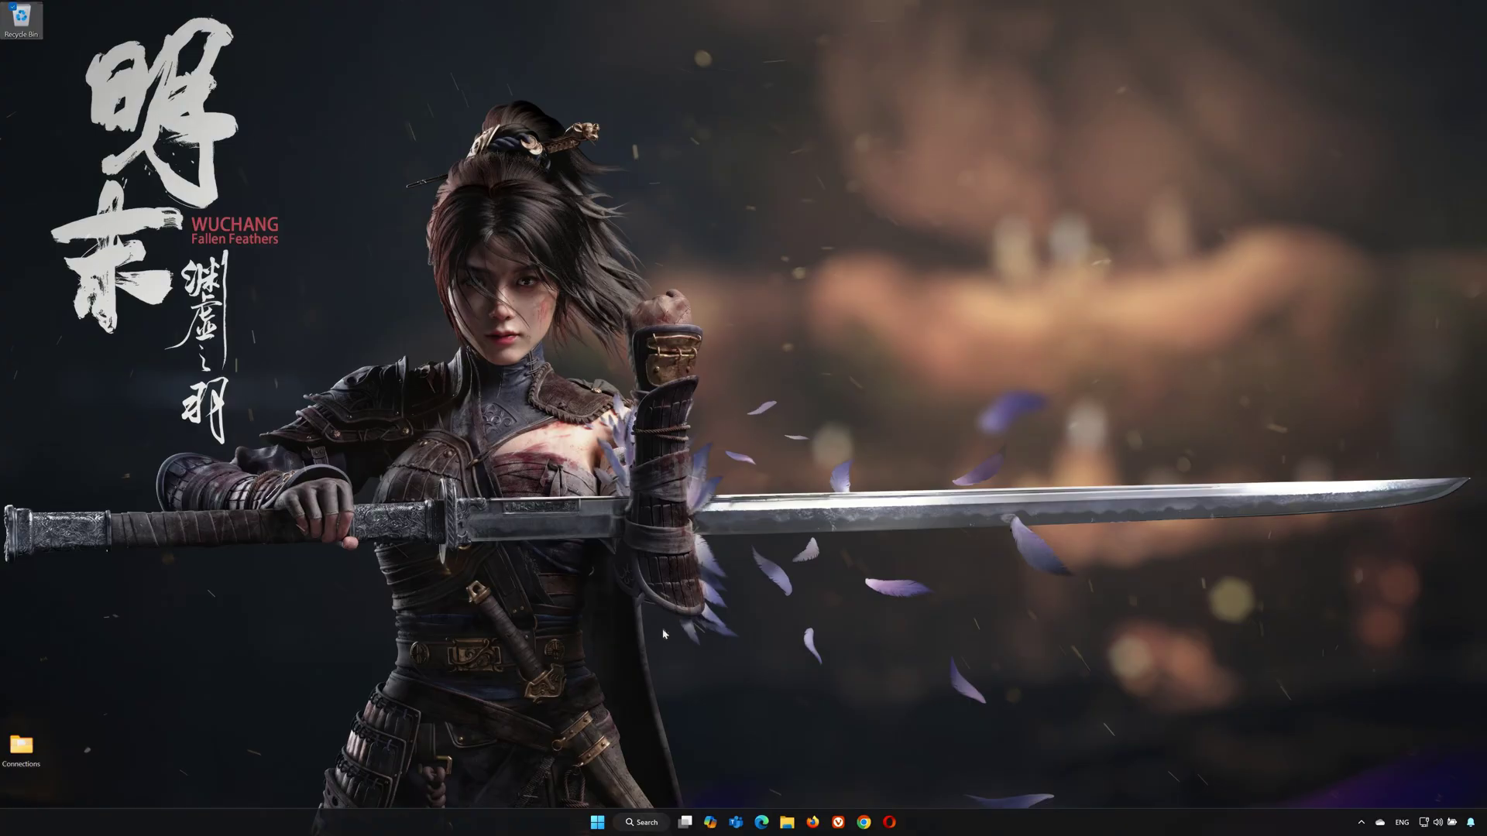
Step: Launch Device Manager from the Start search and centre its window
{"action": "left_click", "coordinate": [598, 822]}
{"action": "type", "text": "device manager"}
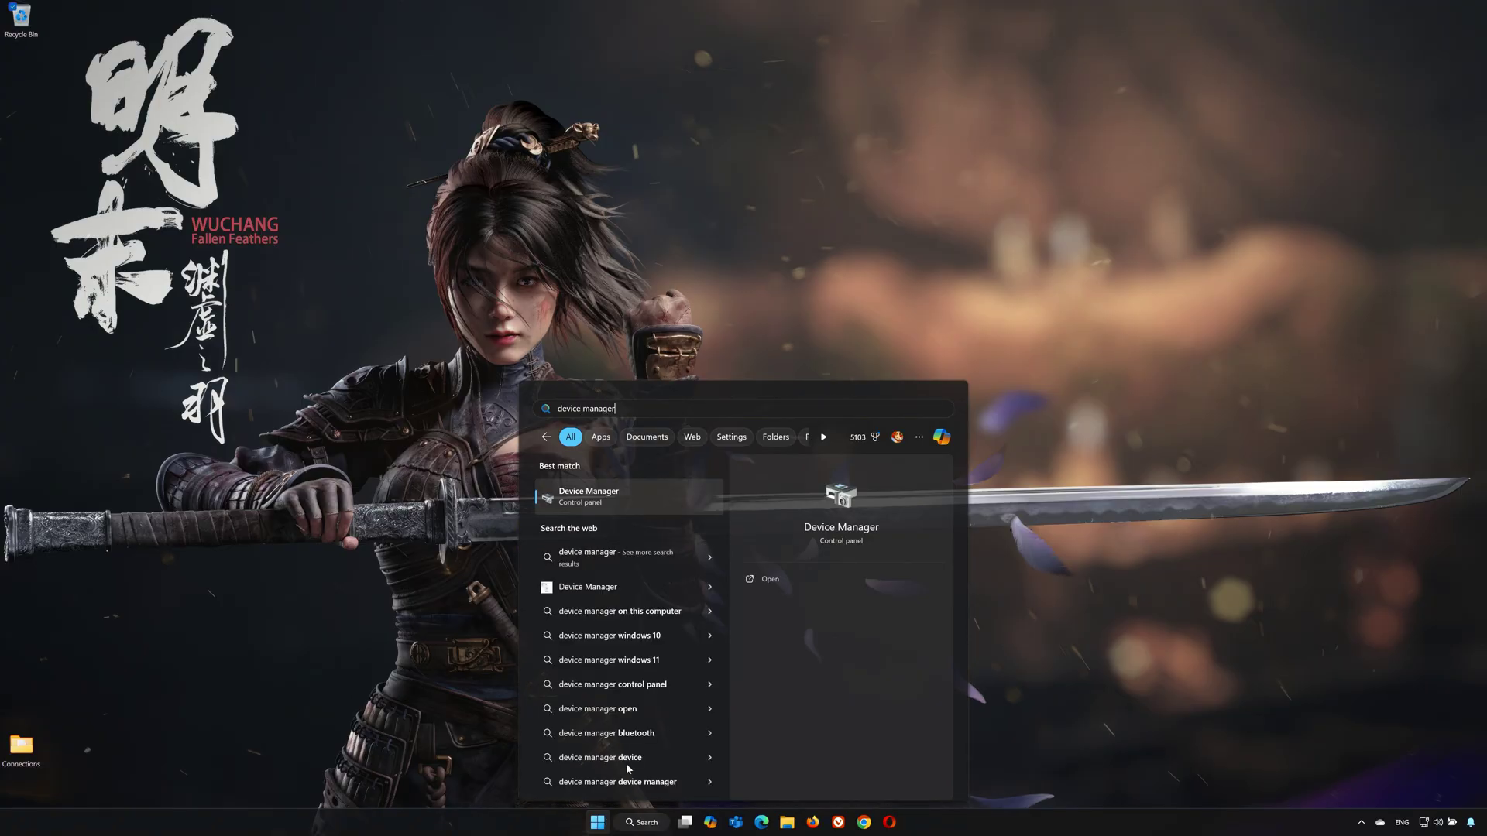
{"action": "left_click", "coordinate": [643, 491]}
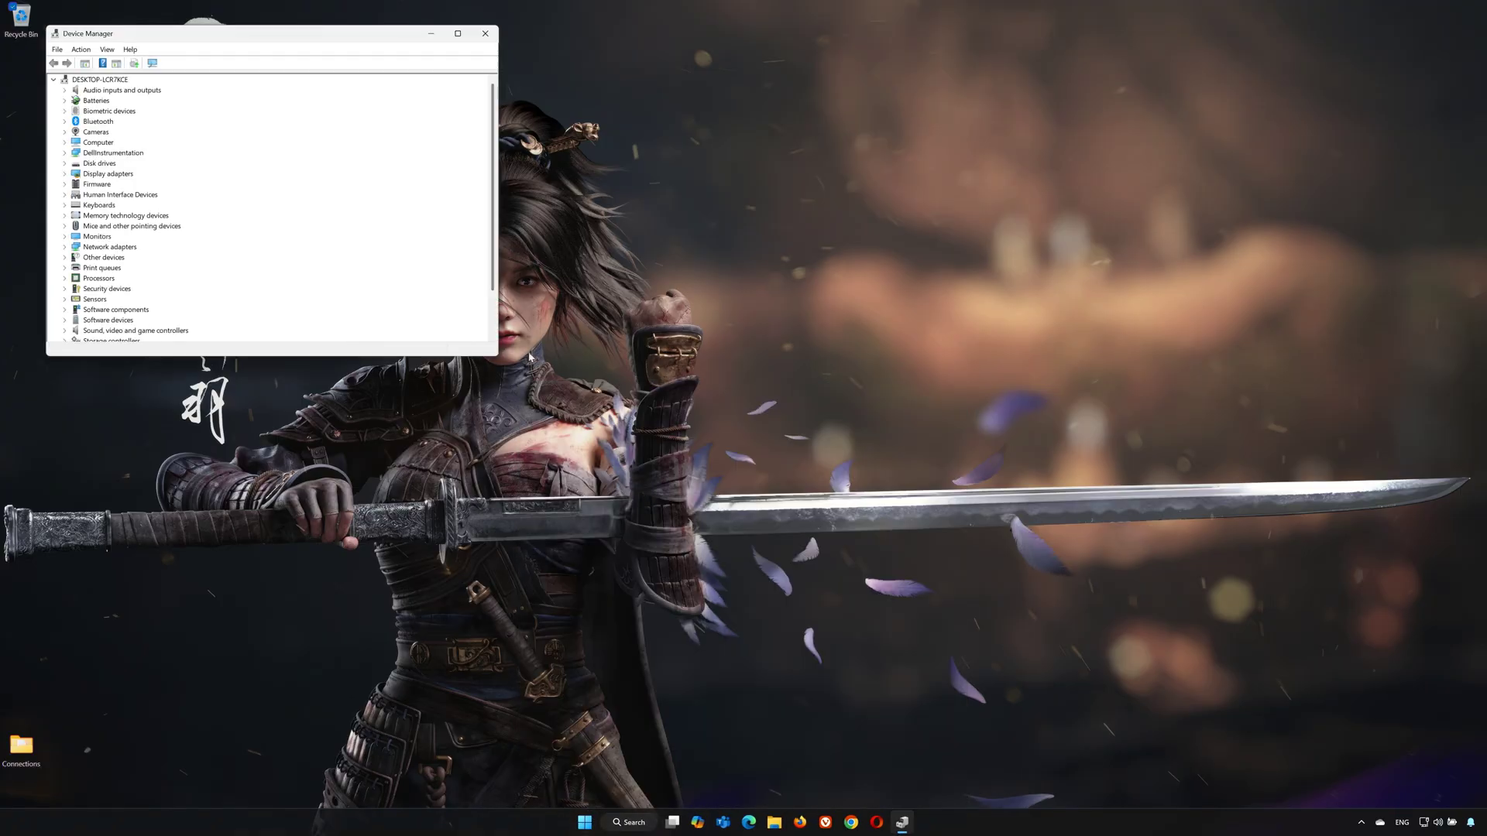
{"action": "left_click_drag", "start_coordinate": [348, 43], "coordinate": [812, 213]}
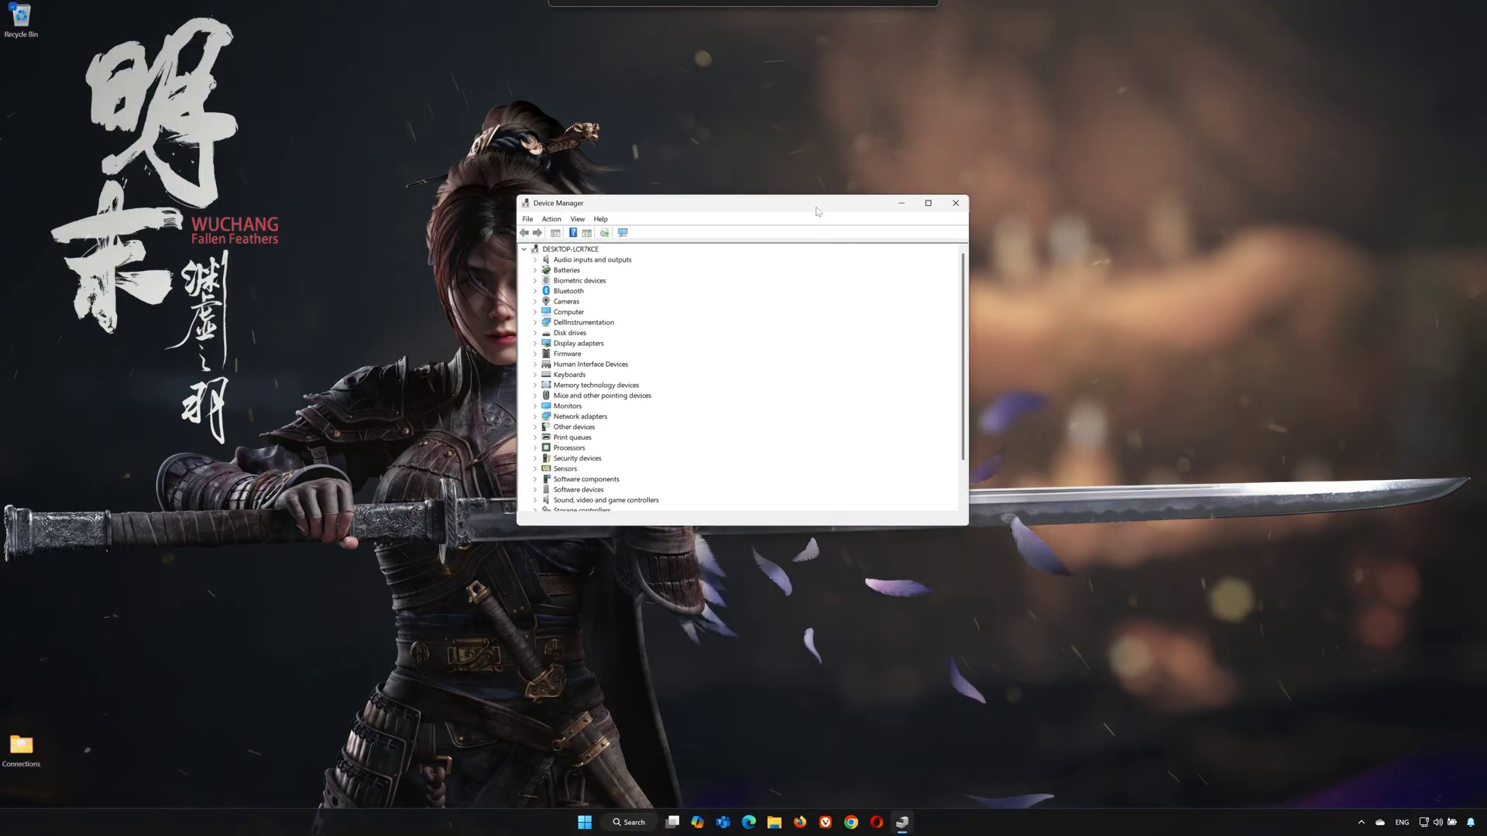
Step: Open Properties for the NVIDIA GeForce RTX 2060 with Max-Q Design under Display adapters
{"action": "left_click", "coordinate": [534, 344]}
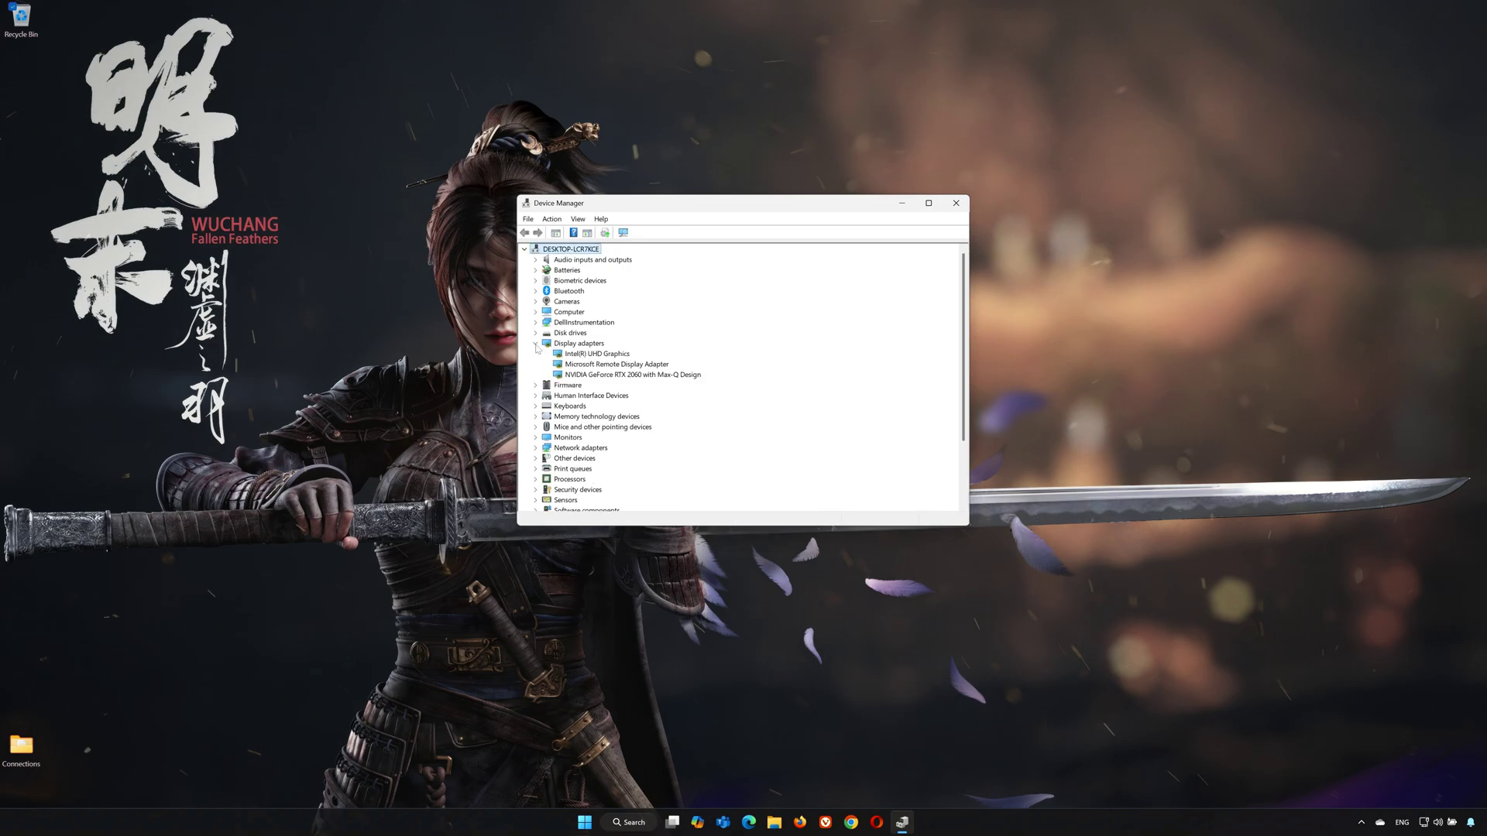
{"action": "left_click", "coordinate": [612, 376]}
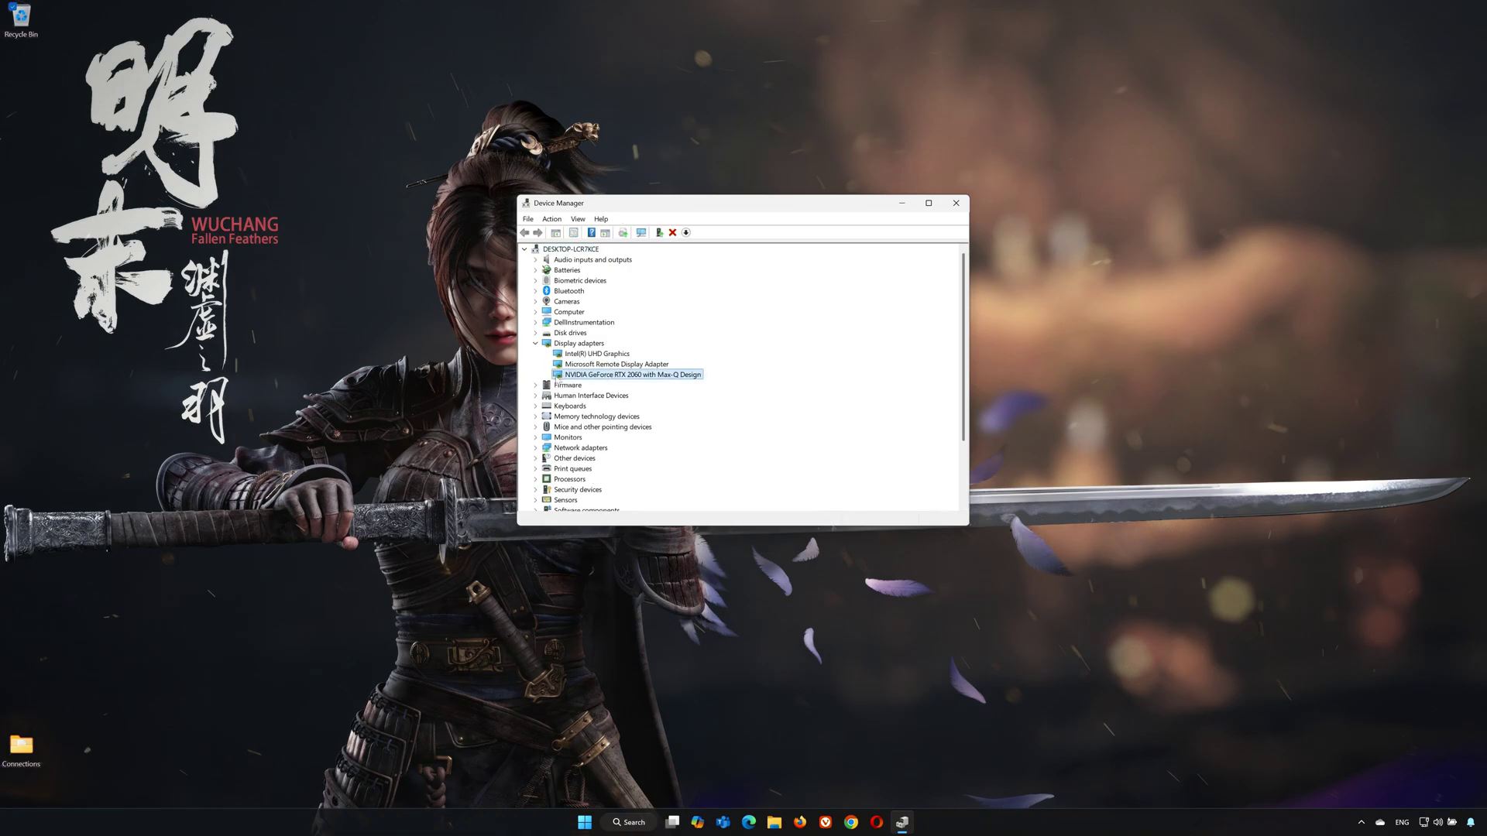
{"action": "right_click", "coordinate": [625, 378]}
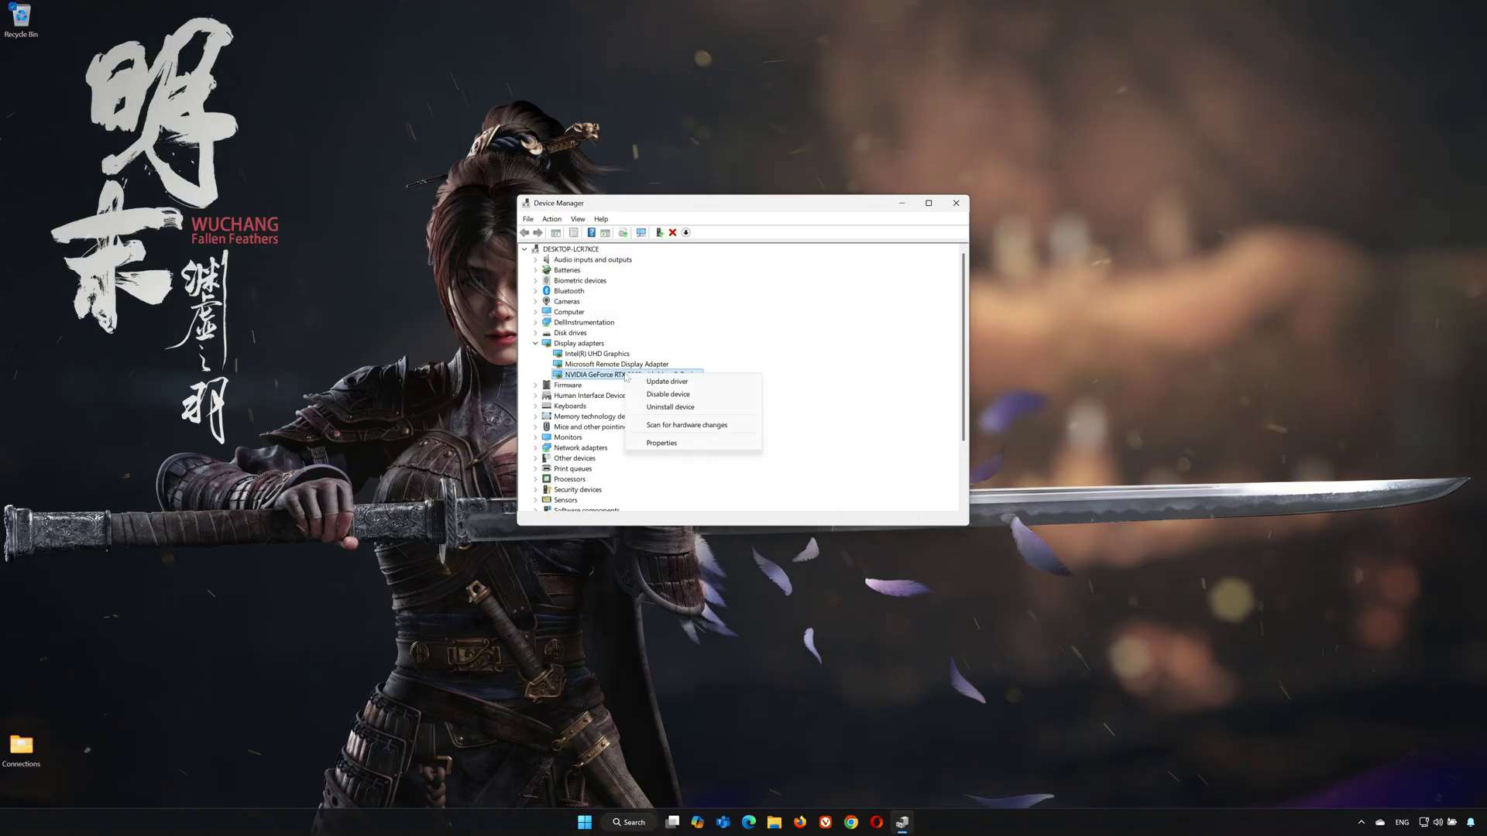
{"action": "left_click", "coordinate": [663, 443]}
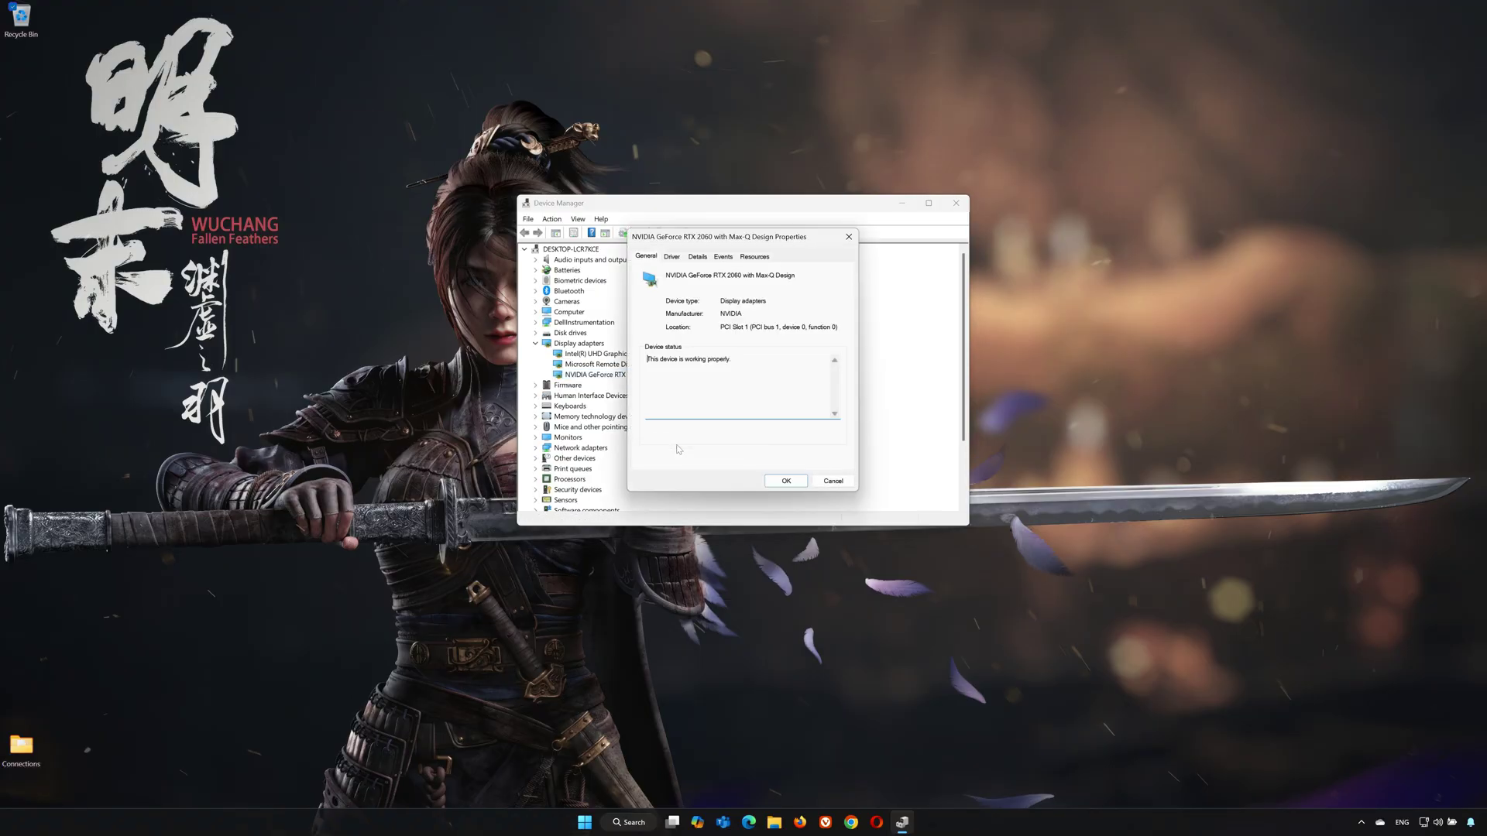
Step: Search automatically for a newer RTX 2060 driver, then go to Windows Update from the result
{"action": "left_click", "coordinate": [673, 262]}
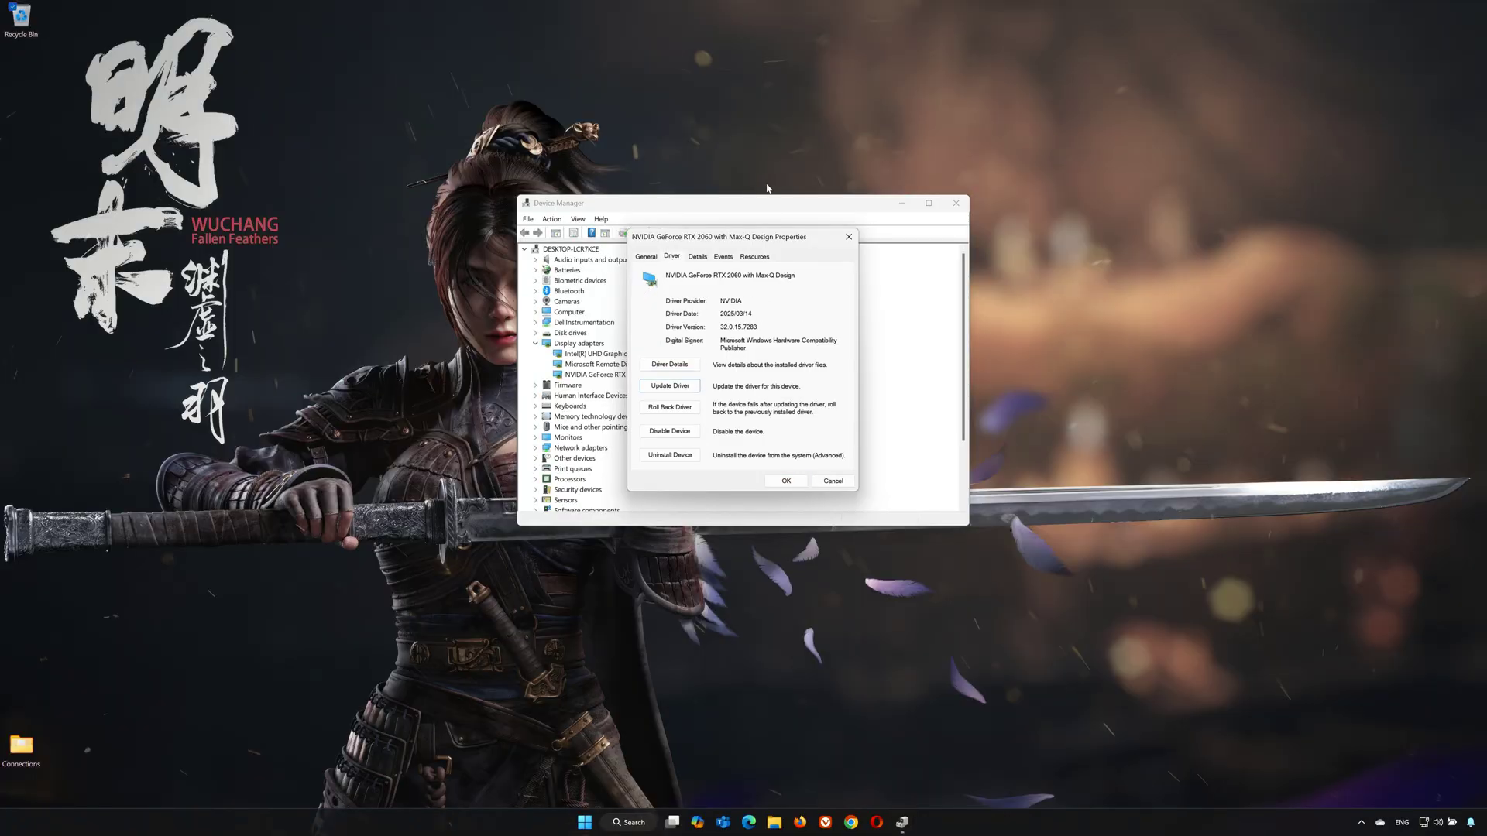
{"action": "left_click", "coordinate": [671, 385]}
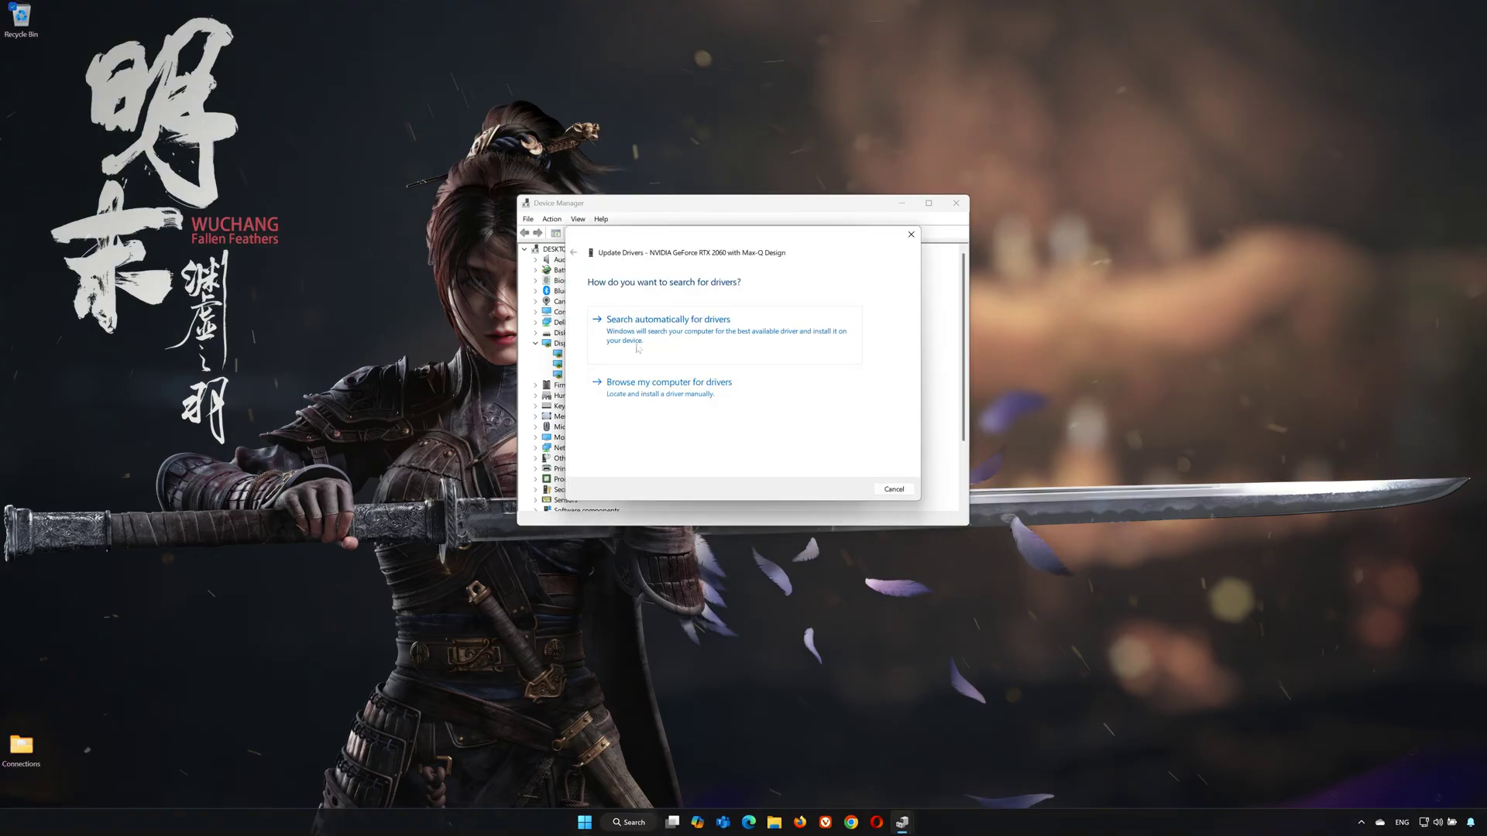
{"action": "left_click", "coordinate": [697, 341]}
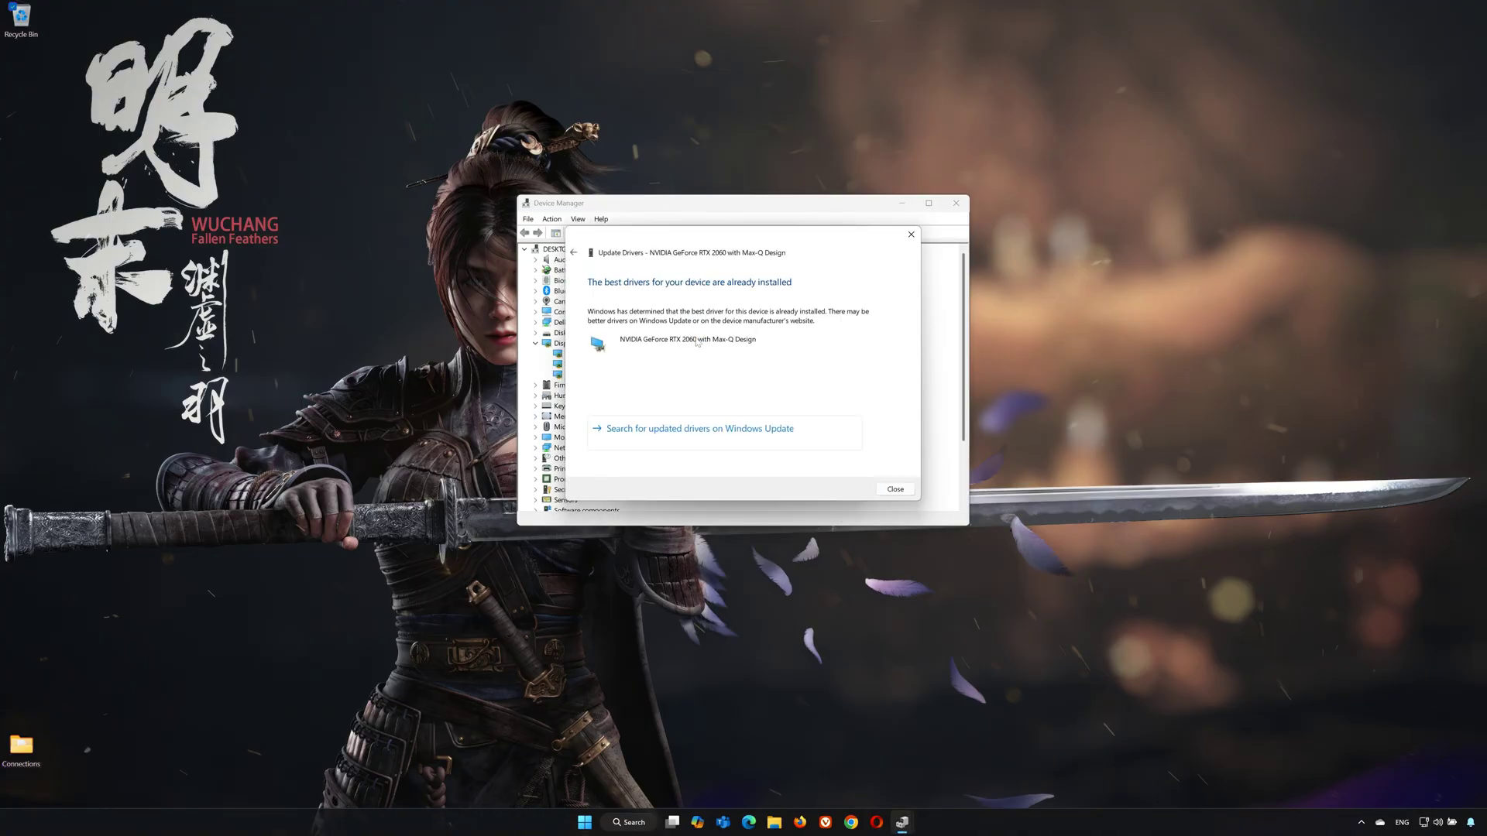
{"action": "left_click", "coordinate": [695, 439]}
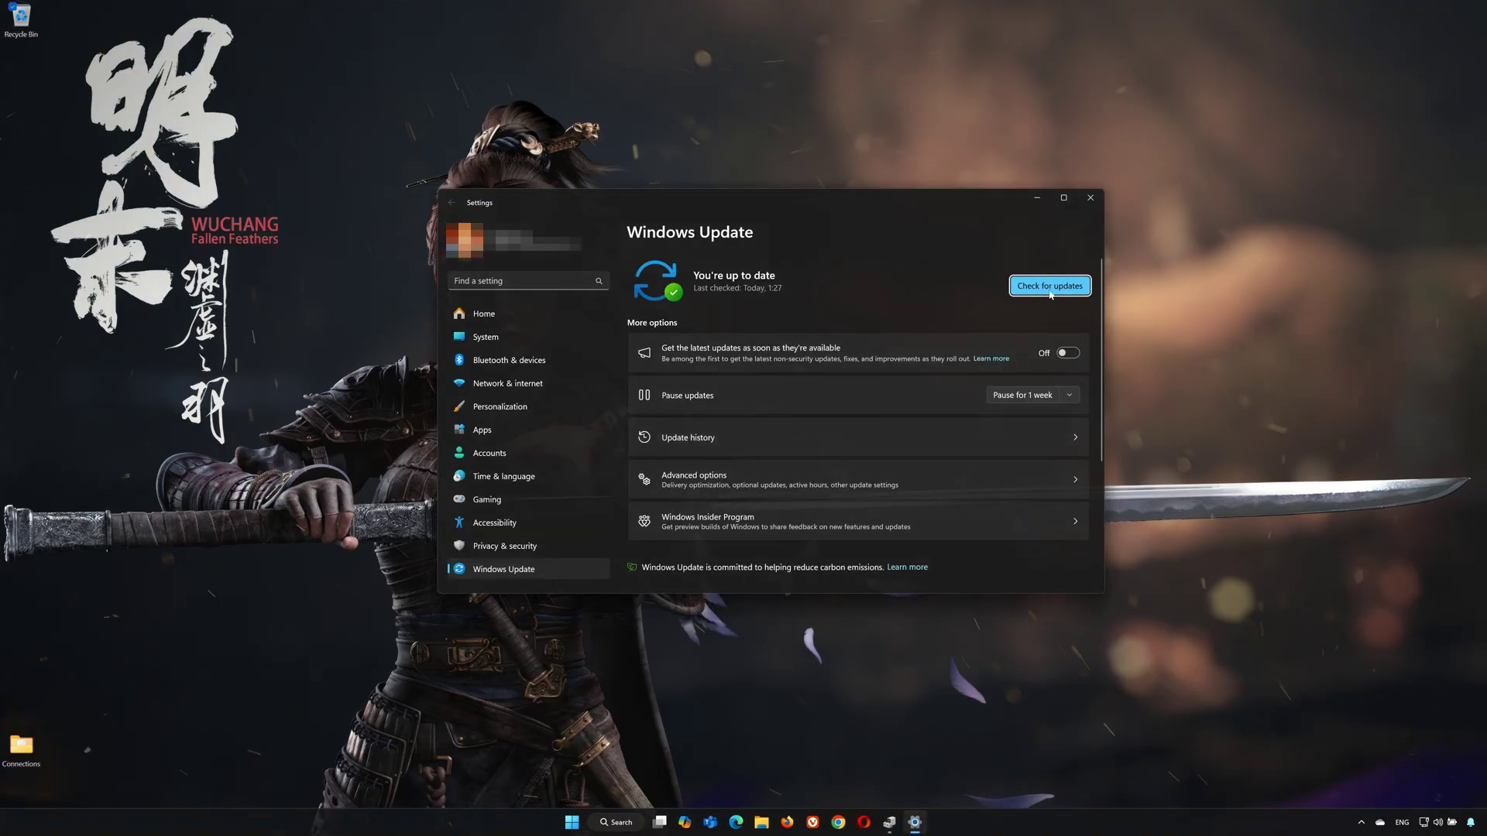
Step: Start a fresh Check for updates on the Windows Update page
{"action": "left_click", "coordinate": [1022, 295]}
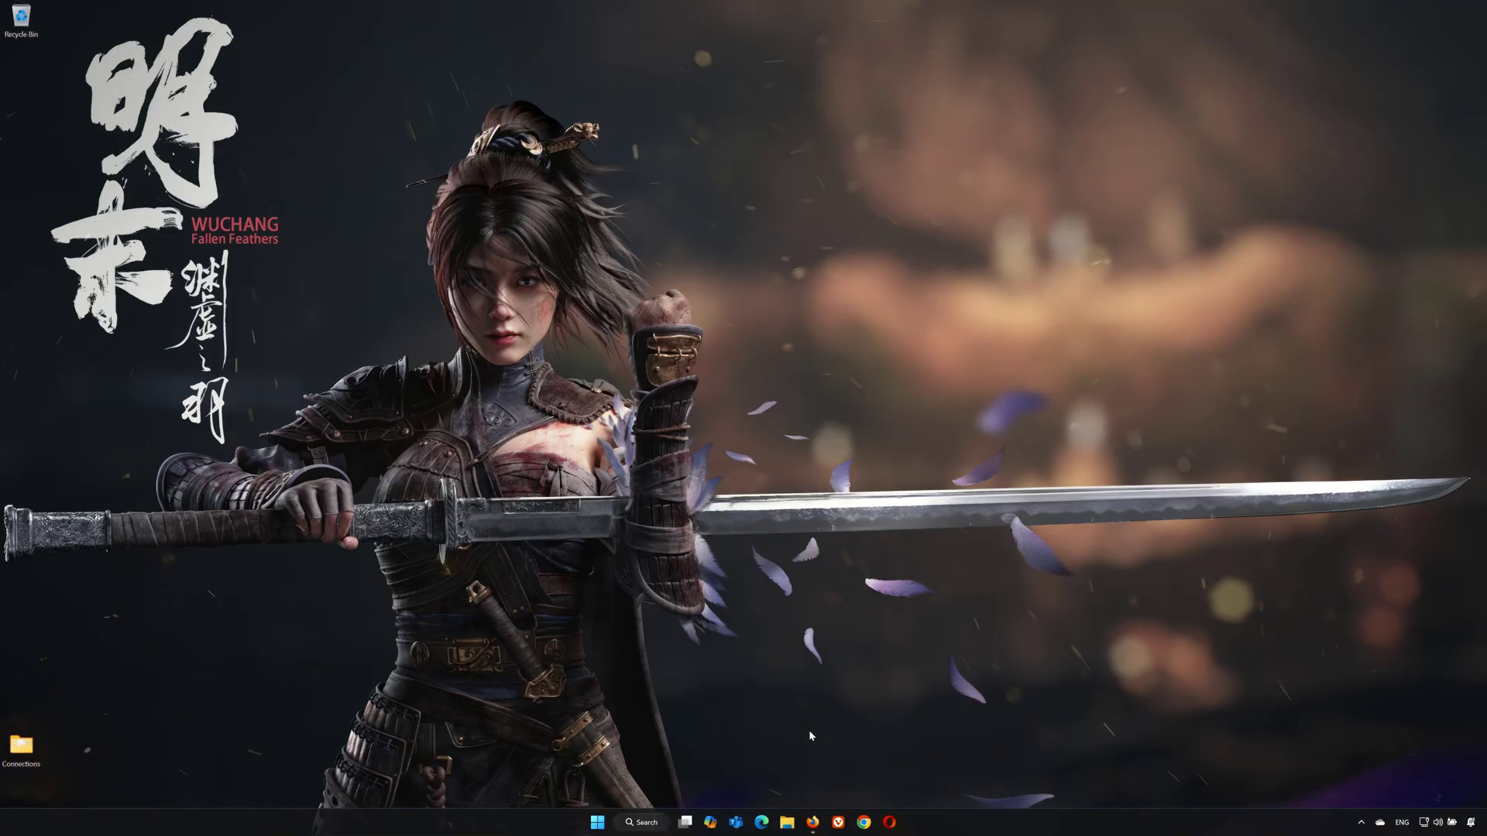
Step: Search Google for 'nvidia app download', download NVIDIA_app_beta_v11.0.3.213.exe, and close Firefox
{"action": "left_click", "coordinate": [812, 822]}
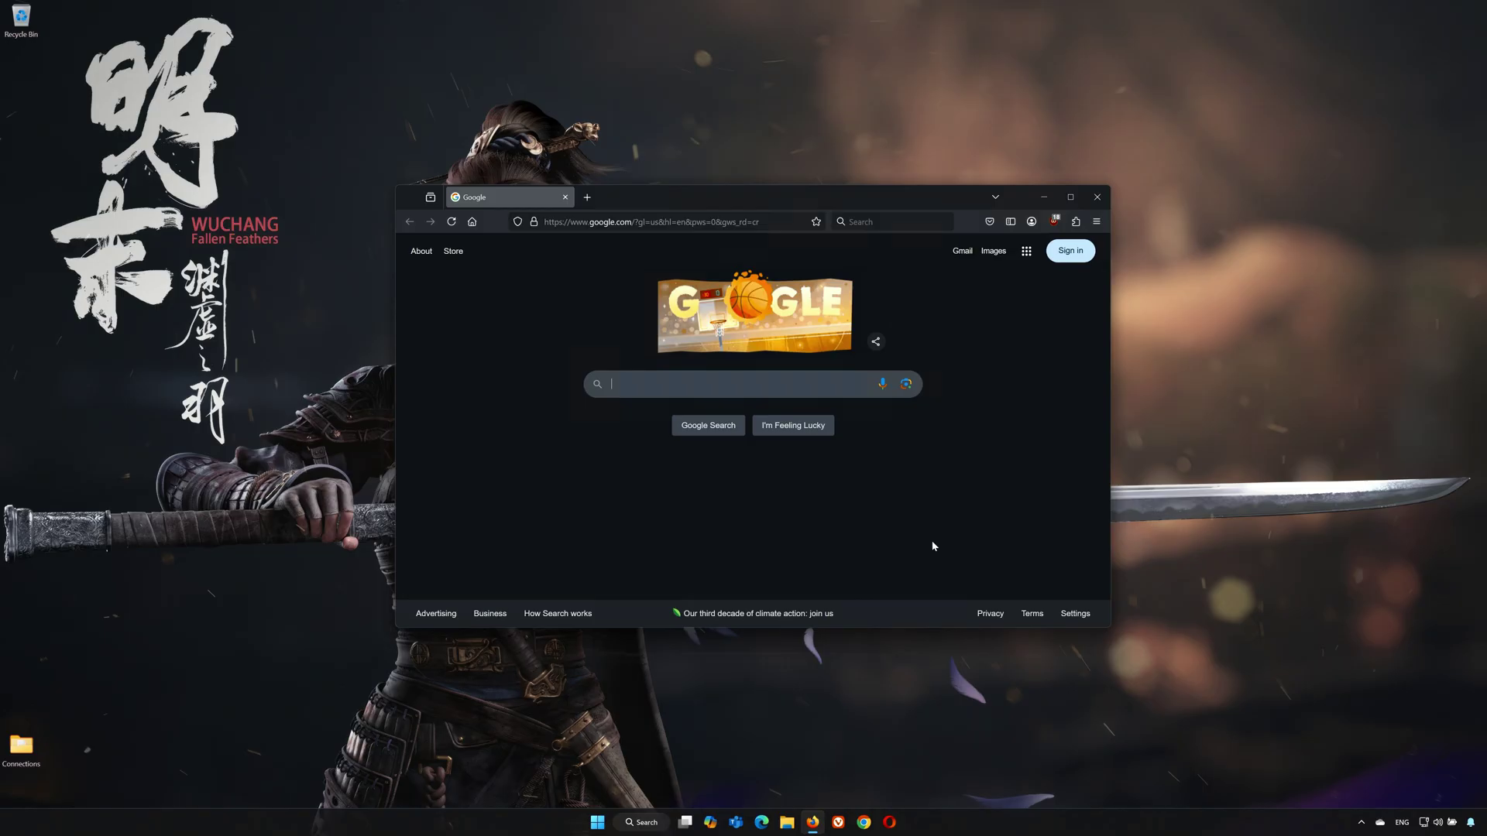
{"action": "type", "text": "nvidia ap"}
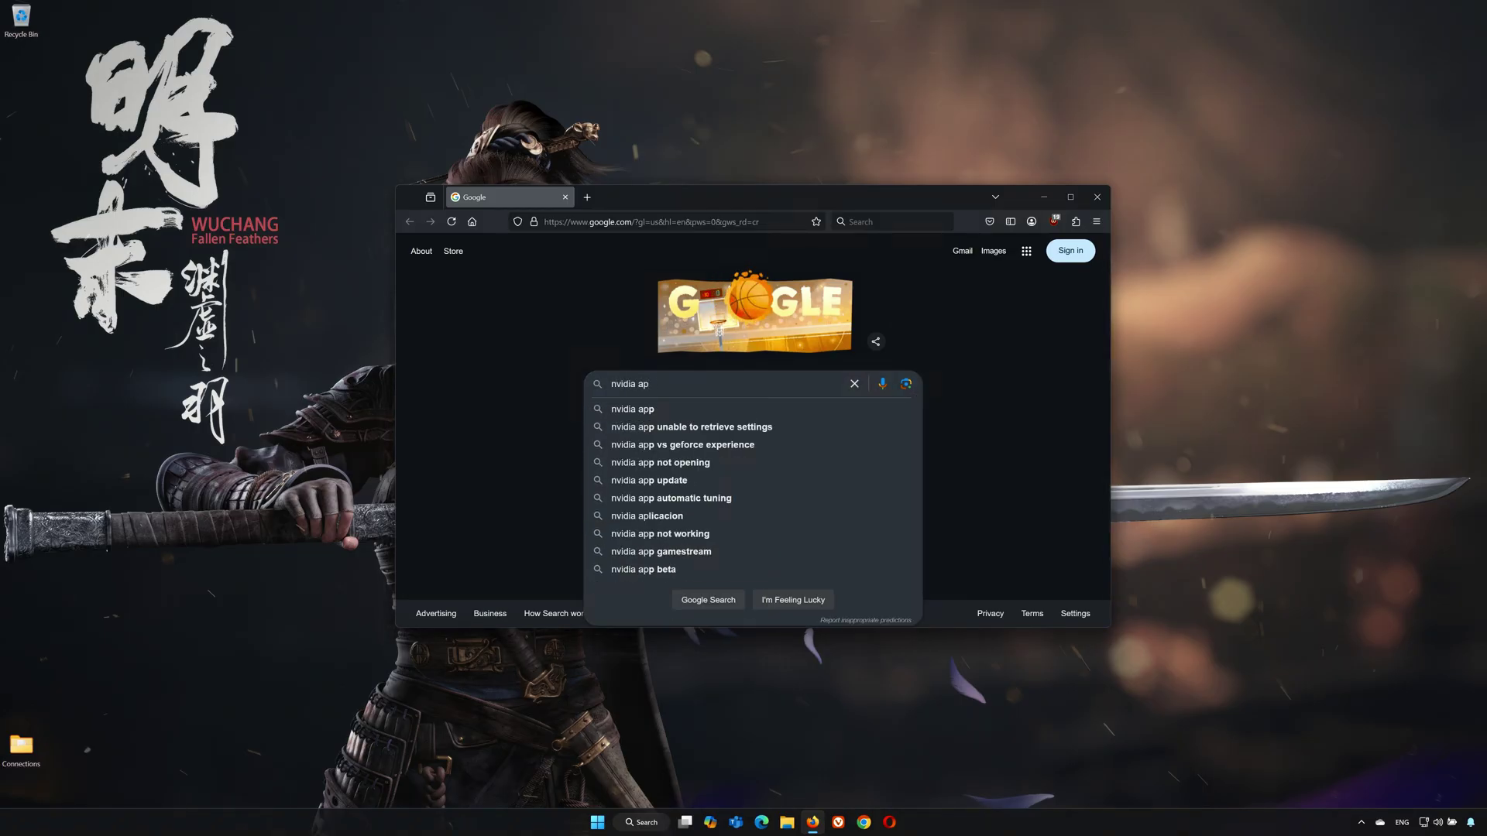
{"action": "type", "text": "p download"}
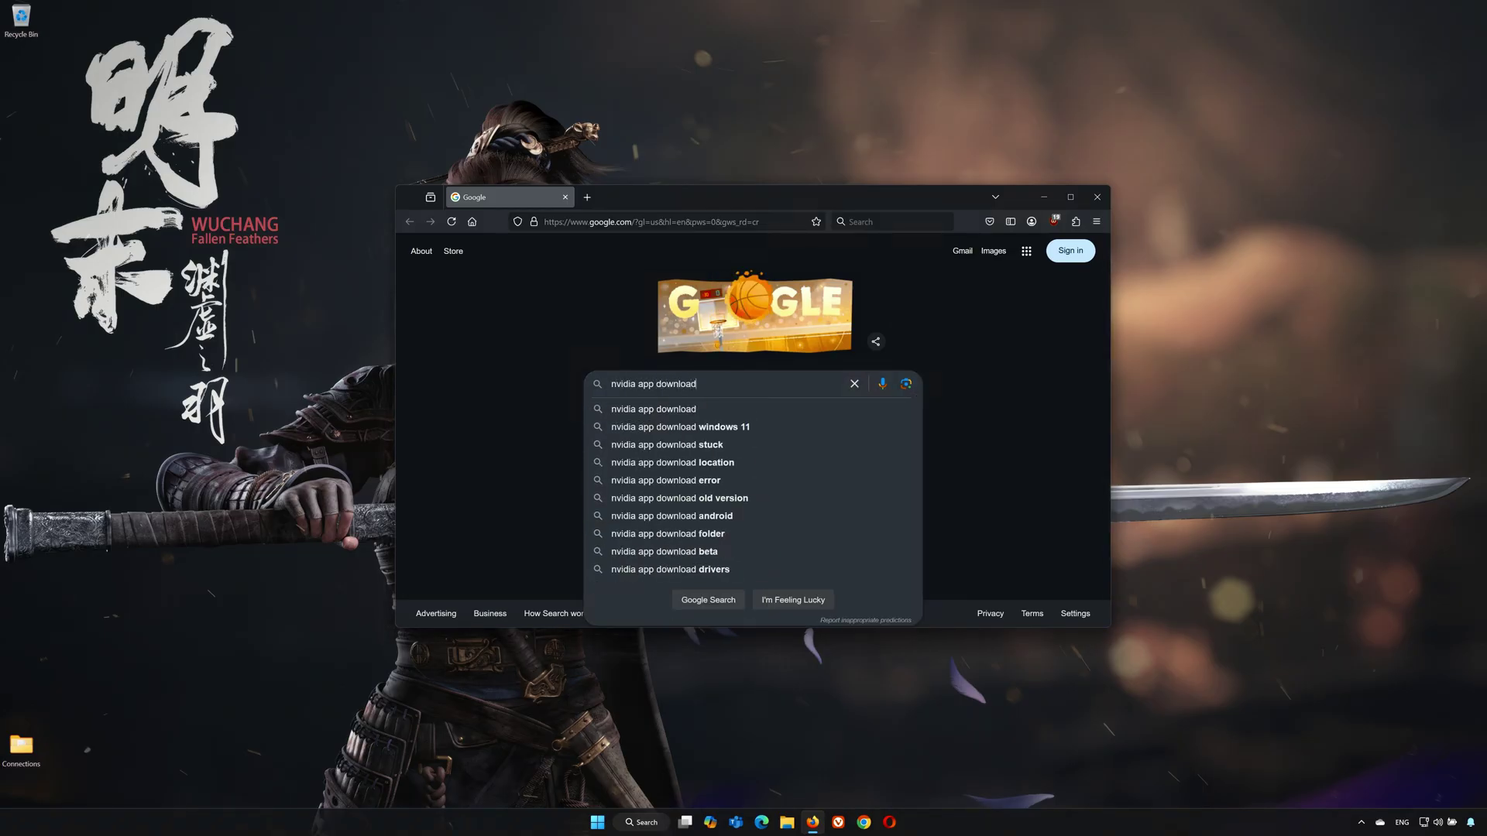
{"action": "left_click", "coordinate": [737, 409]}
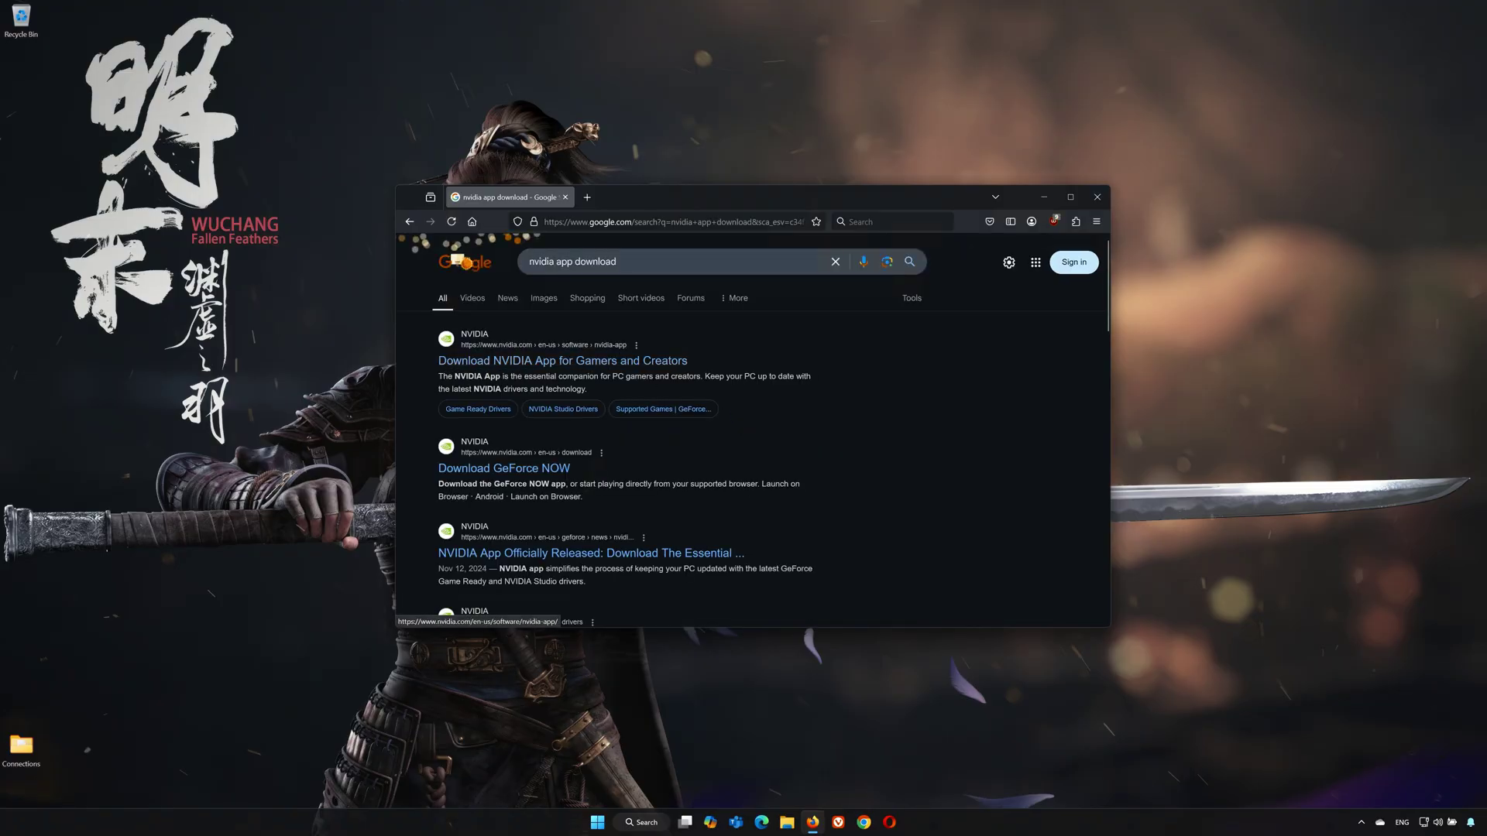
{"action": "left_click", "coordinate": [559, 371]}
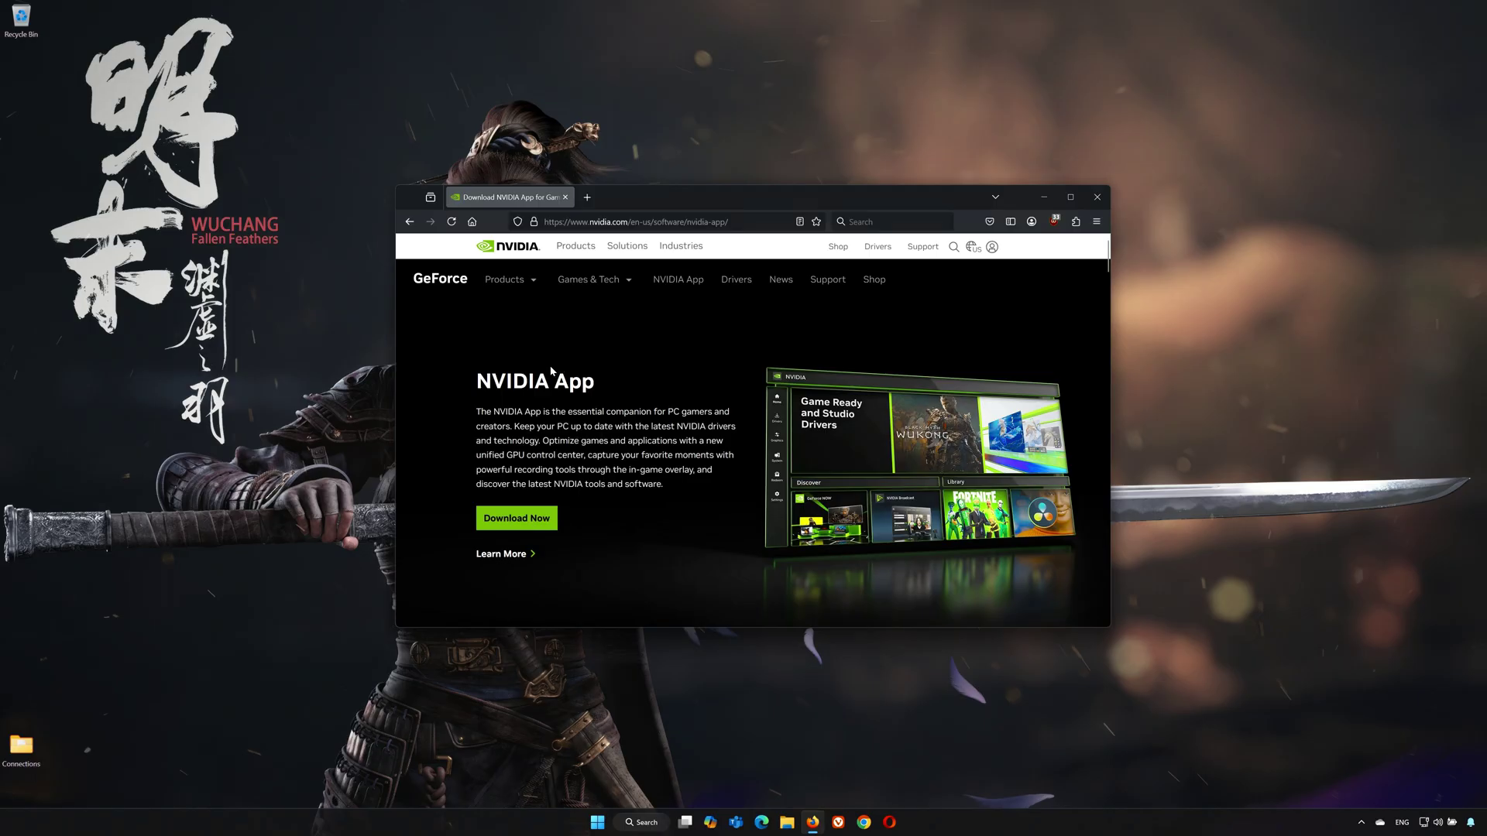
{"action": "left_click", "coordinate": [524, 519]}
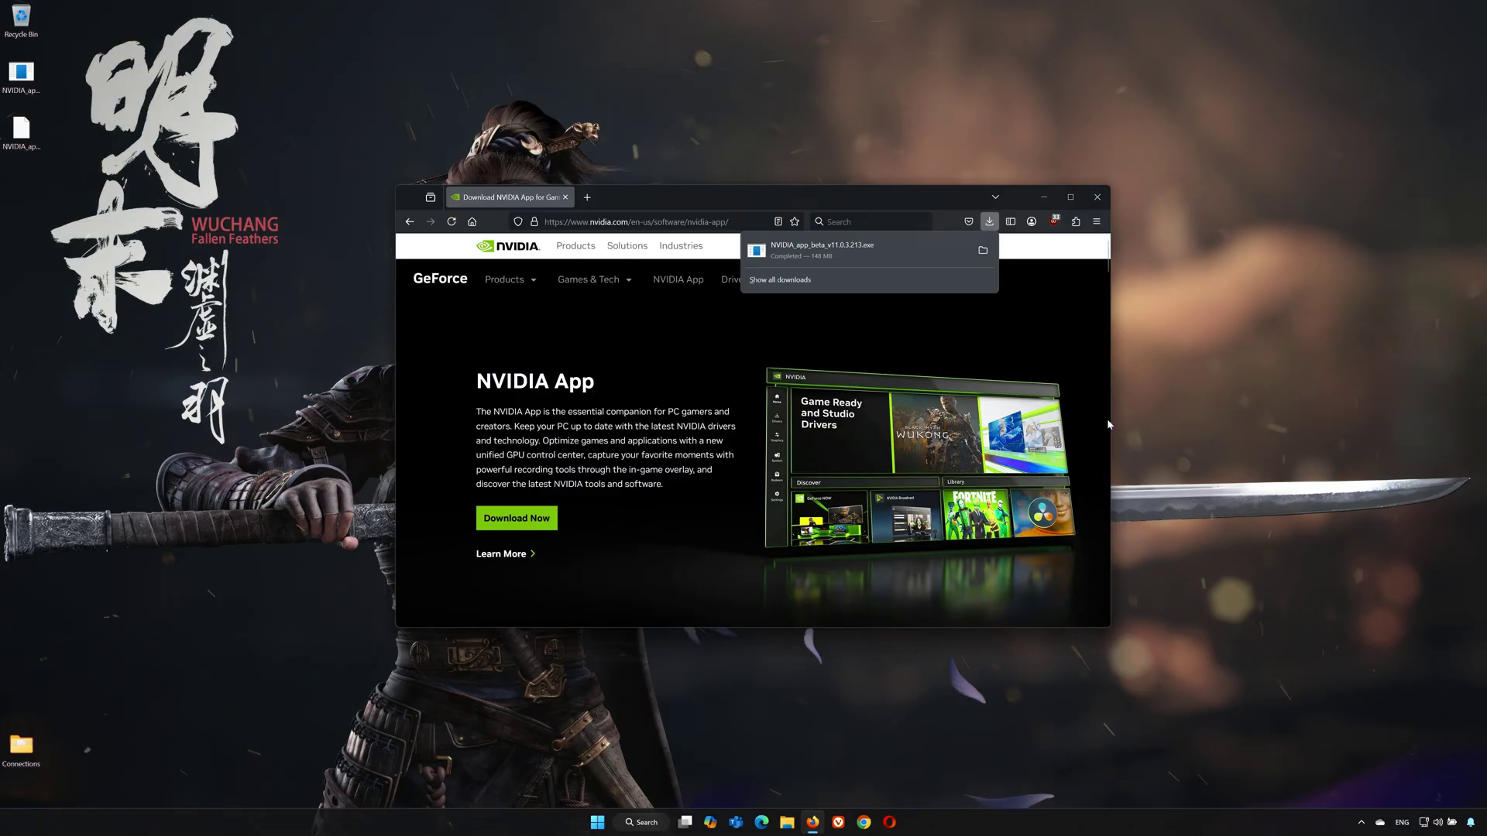
{"action": "left_click", "coordinate": [1096, 198]}
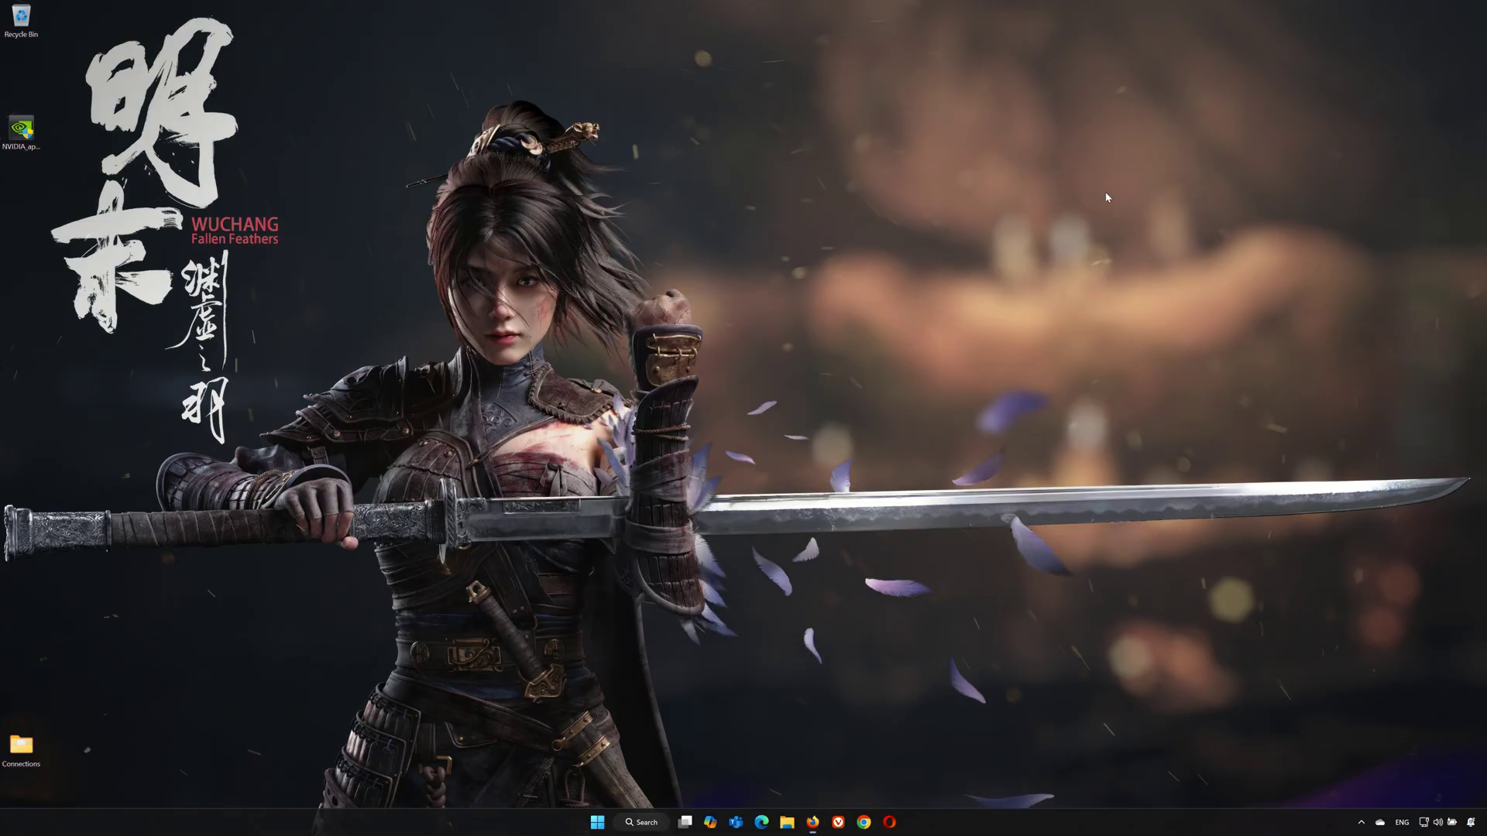
Step: Run NVIDIA_app_beta_v11.0.3.213.exe, approve UAC, and agree to install NVIDIA App 11.0.3
{"action": "left_click", "coordinate": [29, 139]}
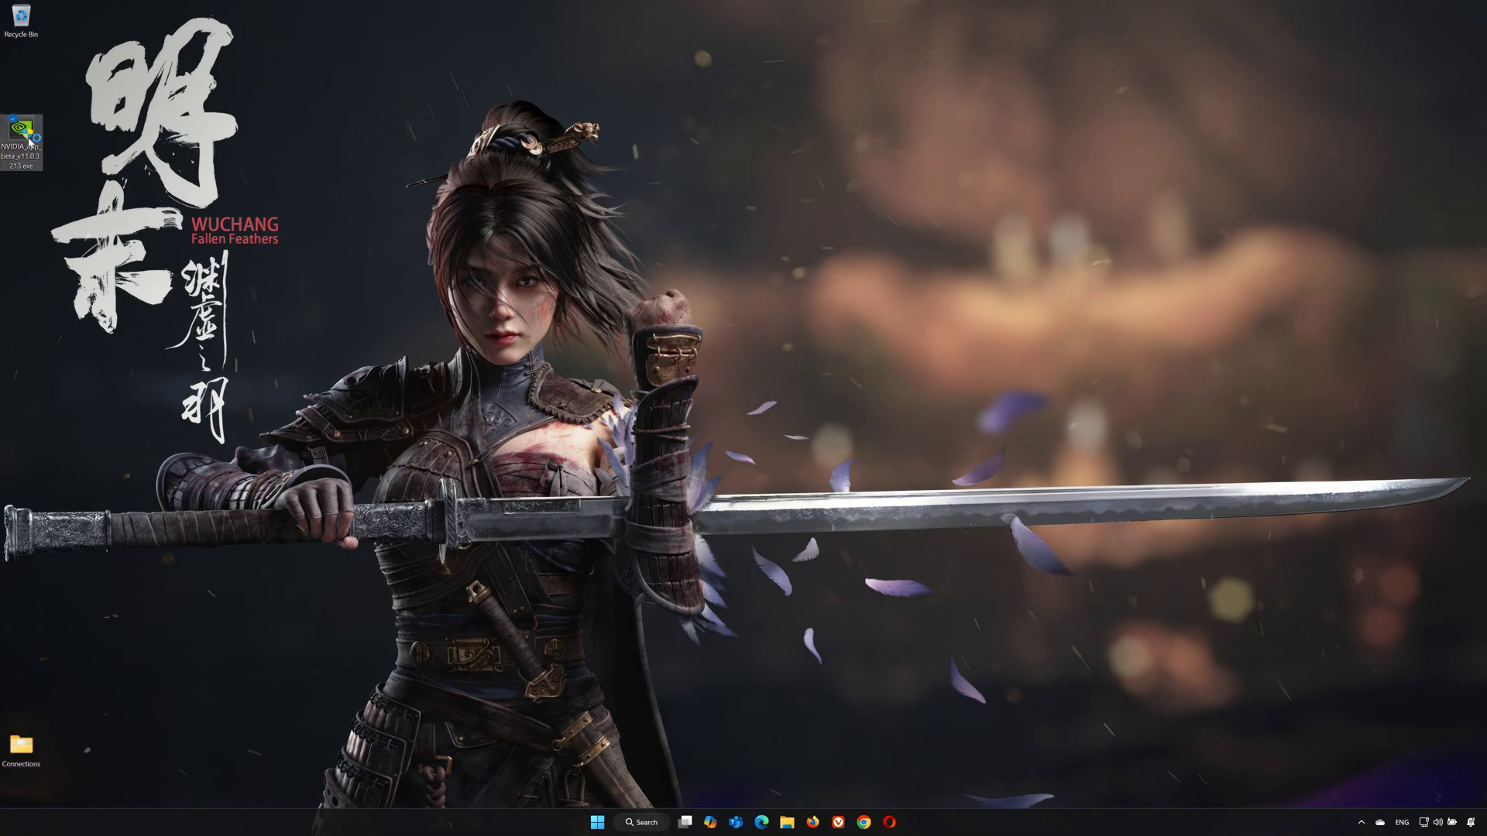
{"action": "double_click", "coordinate": [30, 142]}
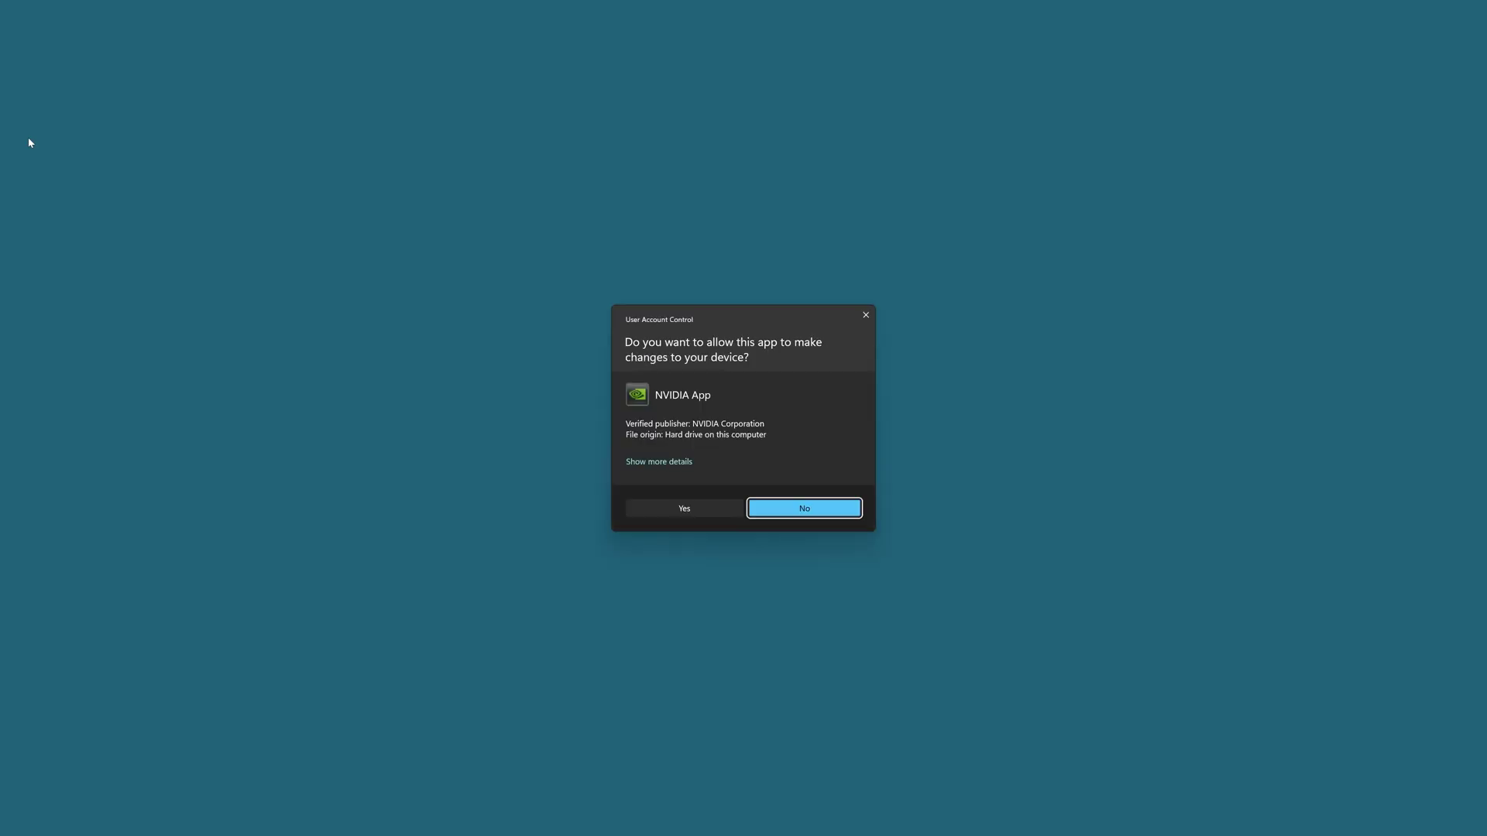
{"action": "left_click", "coordinate": [686, 508]}
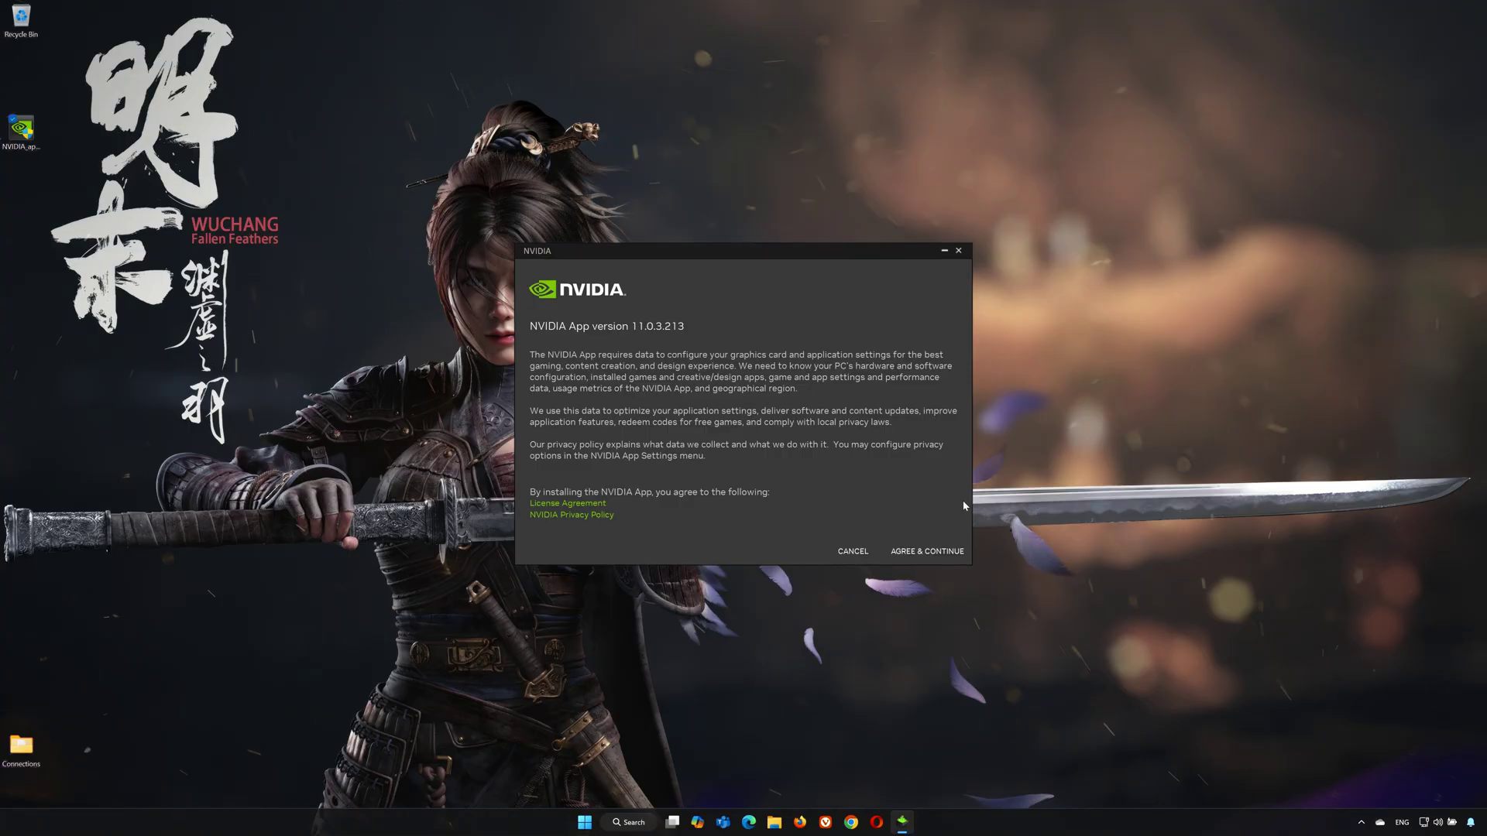
{"action": "left_click", "coordinate": [923, 551]}
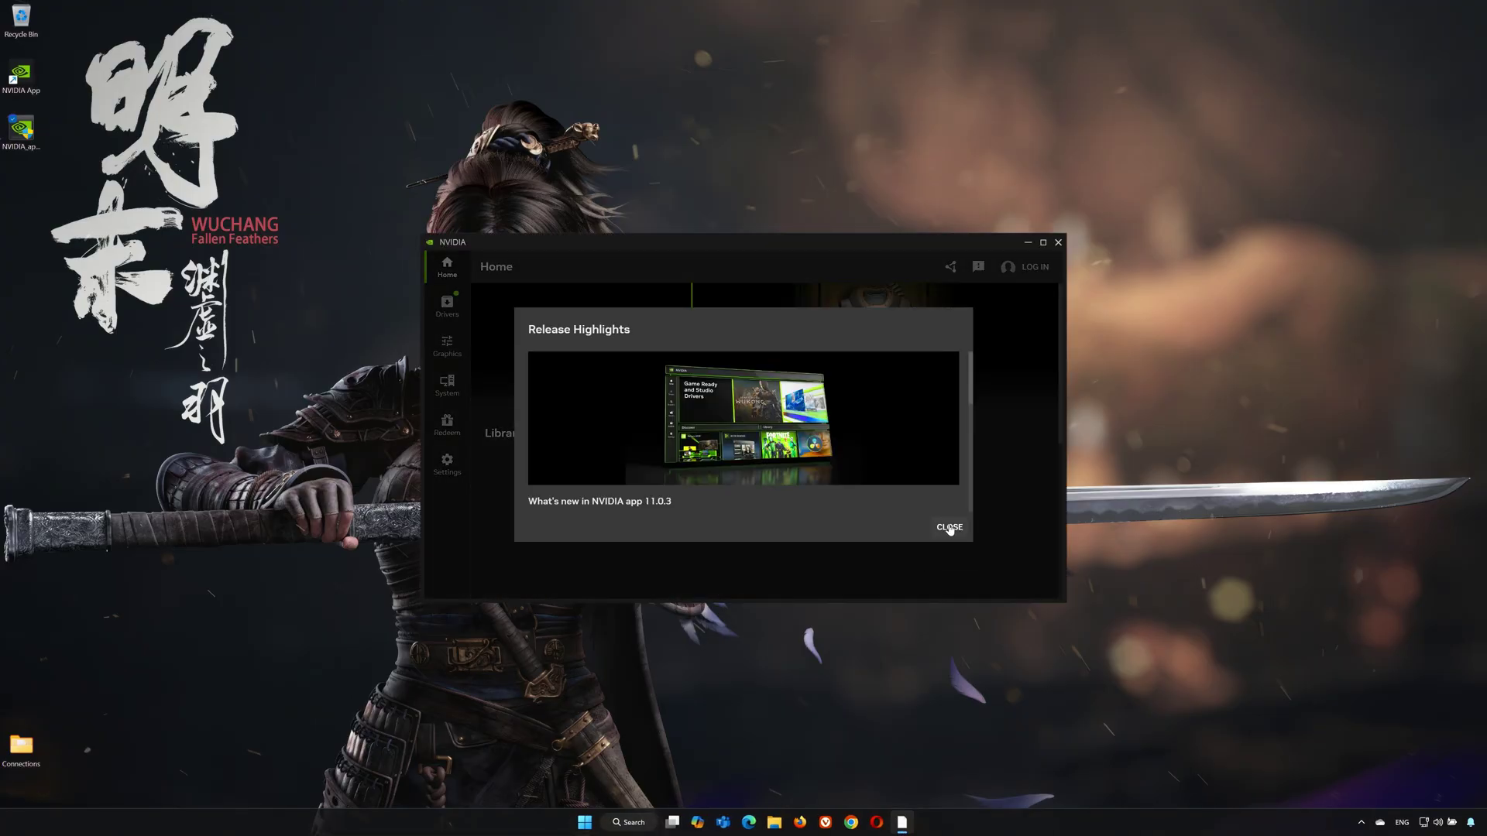
Step: Refresh the Drivers page and download GeForce Game Ready Driver 572.83
{"action": "left_click", "coordinate": [949, 527]}
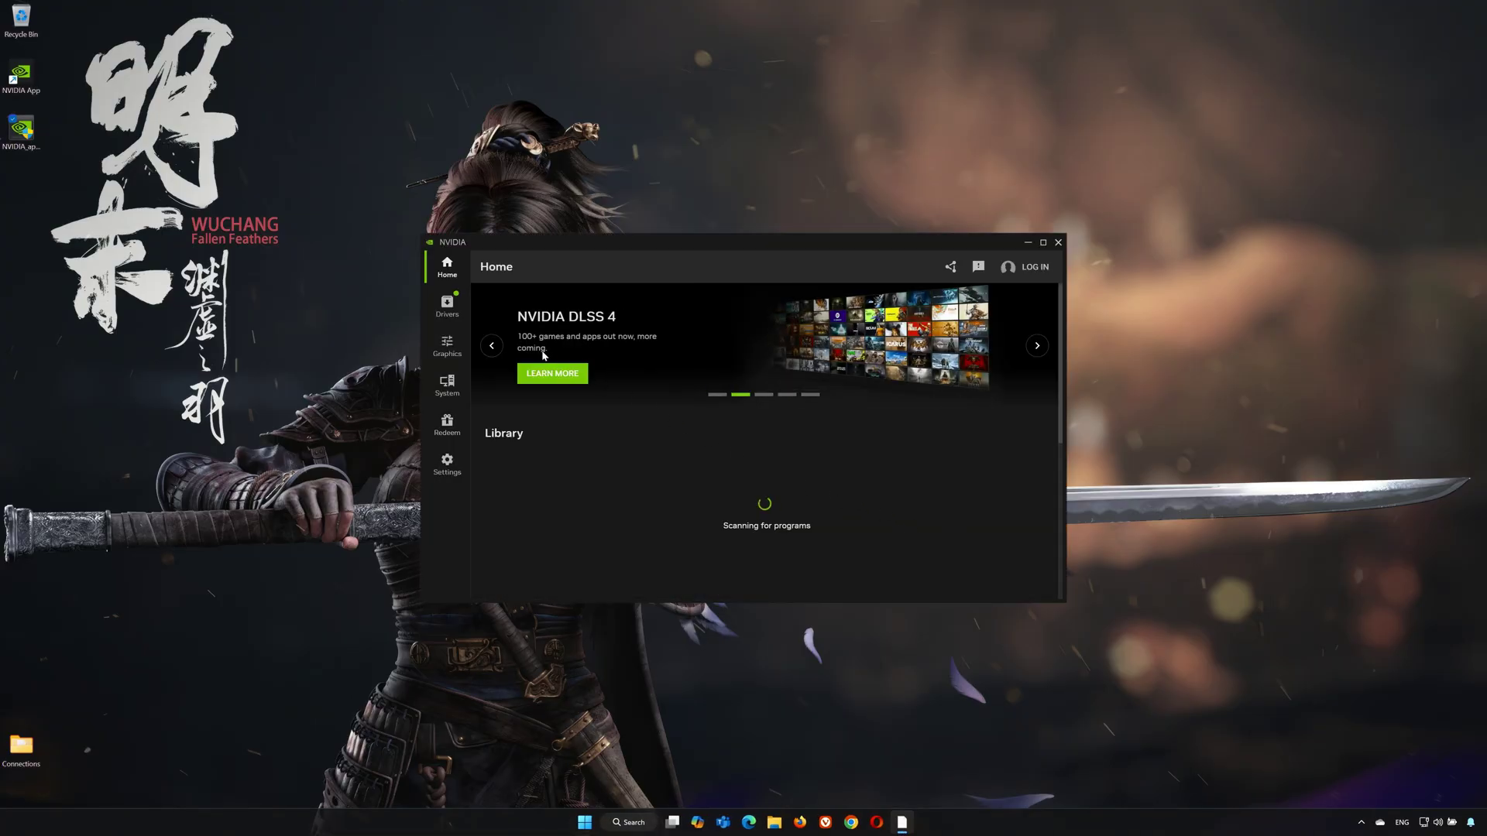
{"action": "left_click", "coordinate": [448, 309]}
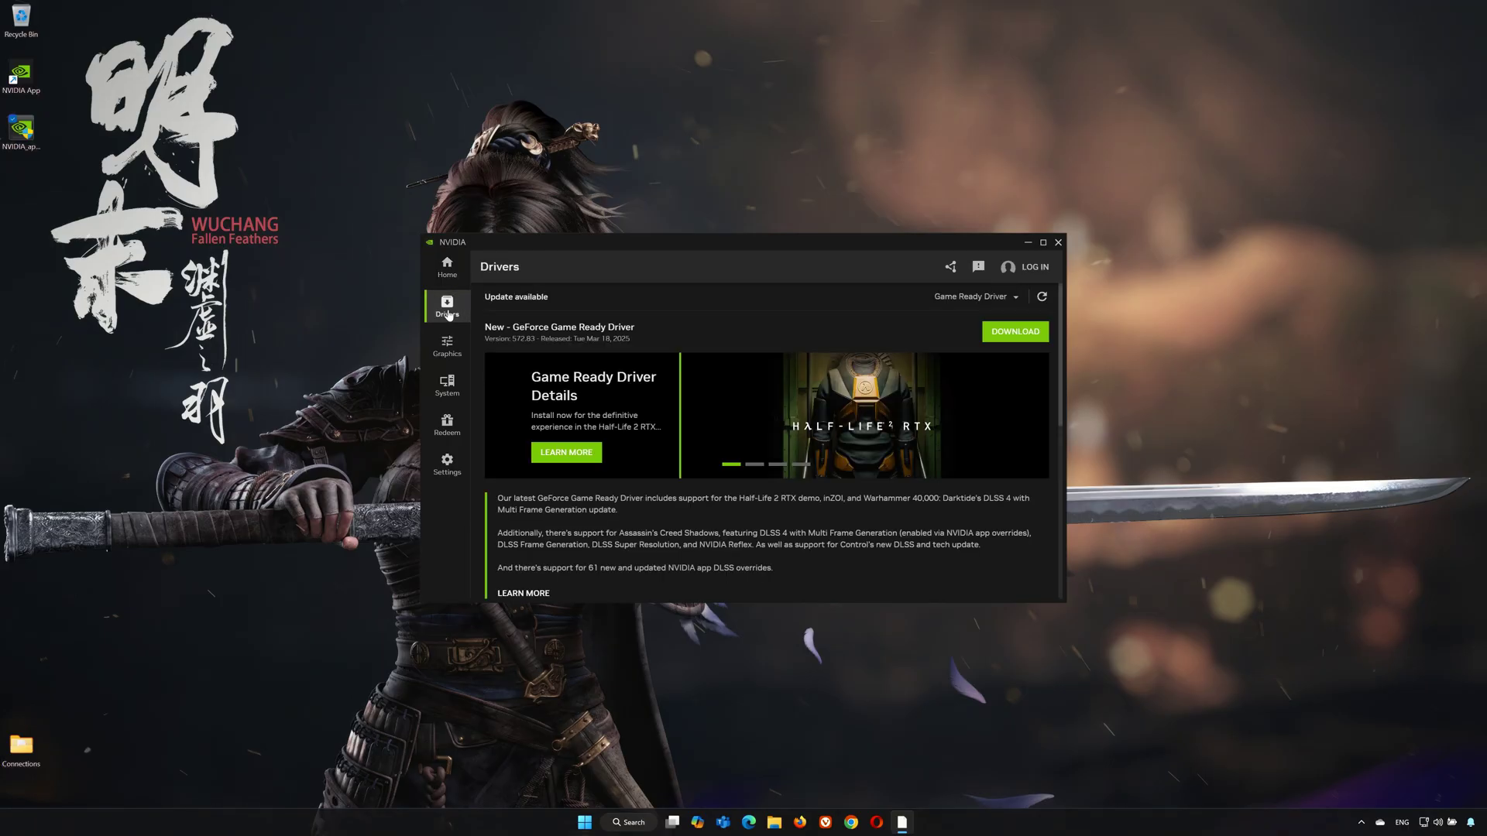
{"action": "left_click", "coordinate": [1046, 299]}
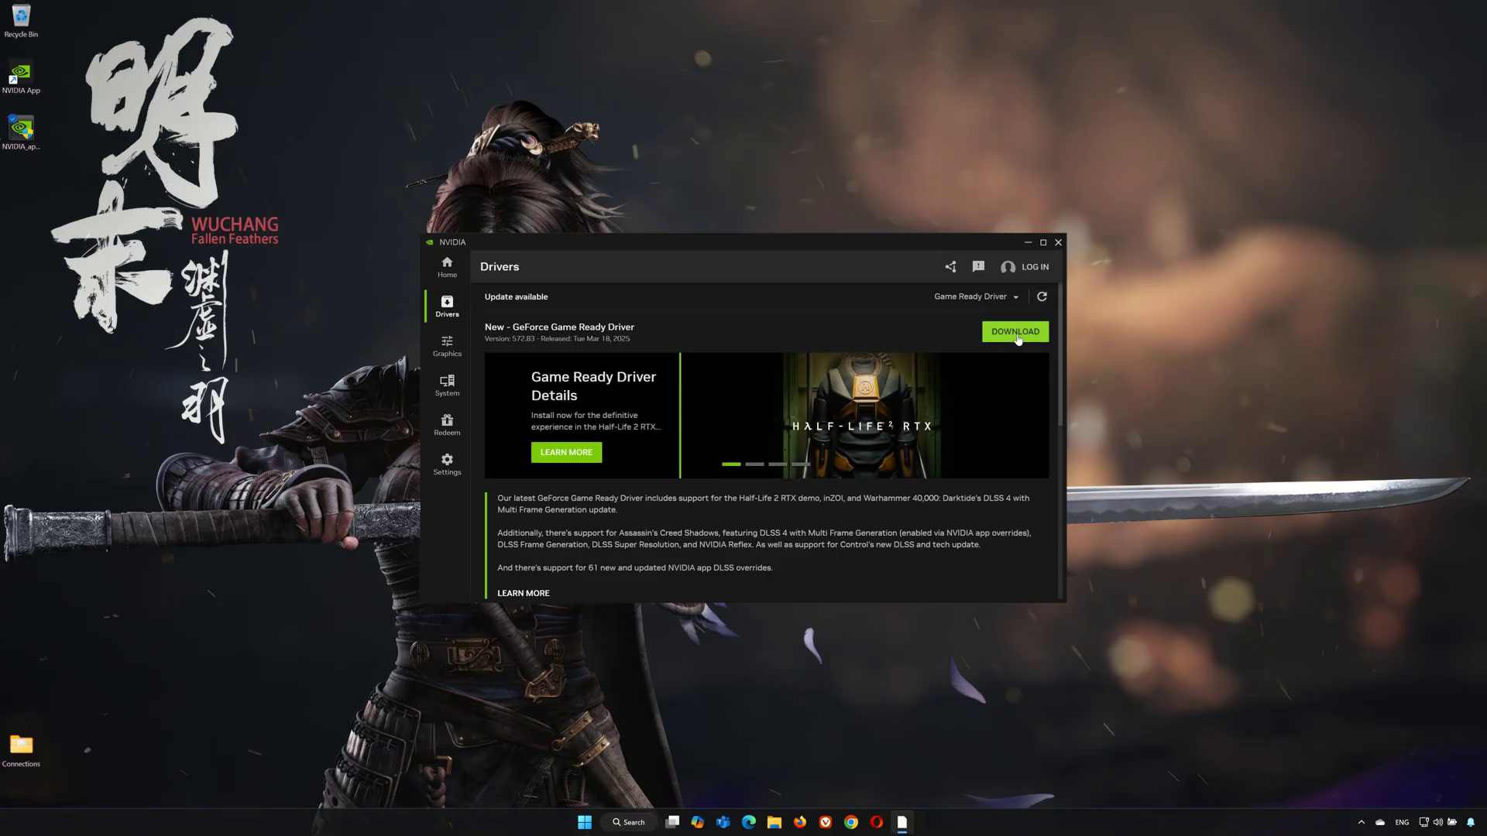
{"action": "left_click", "coordinate": [1018, 340]}
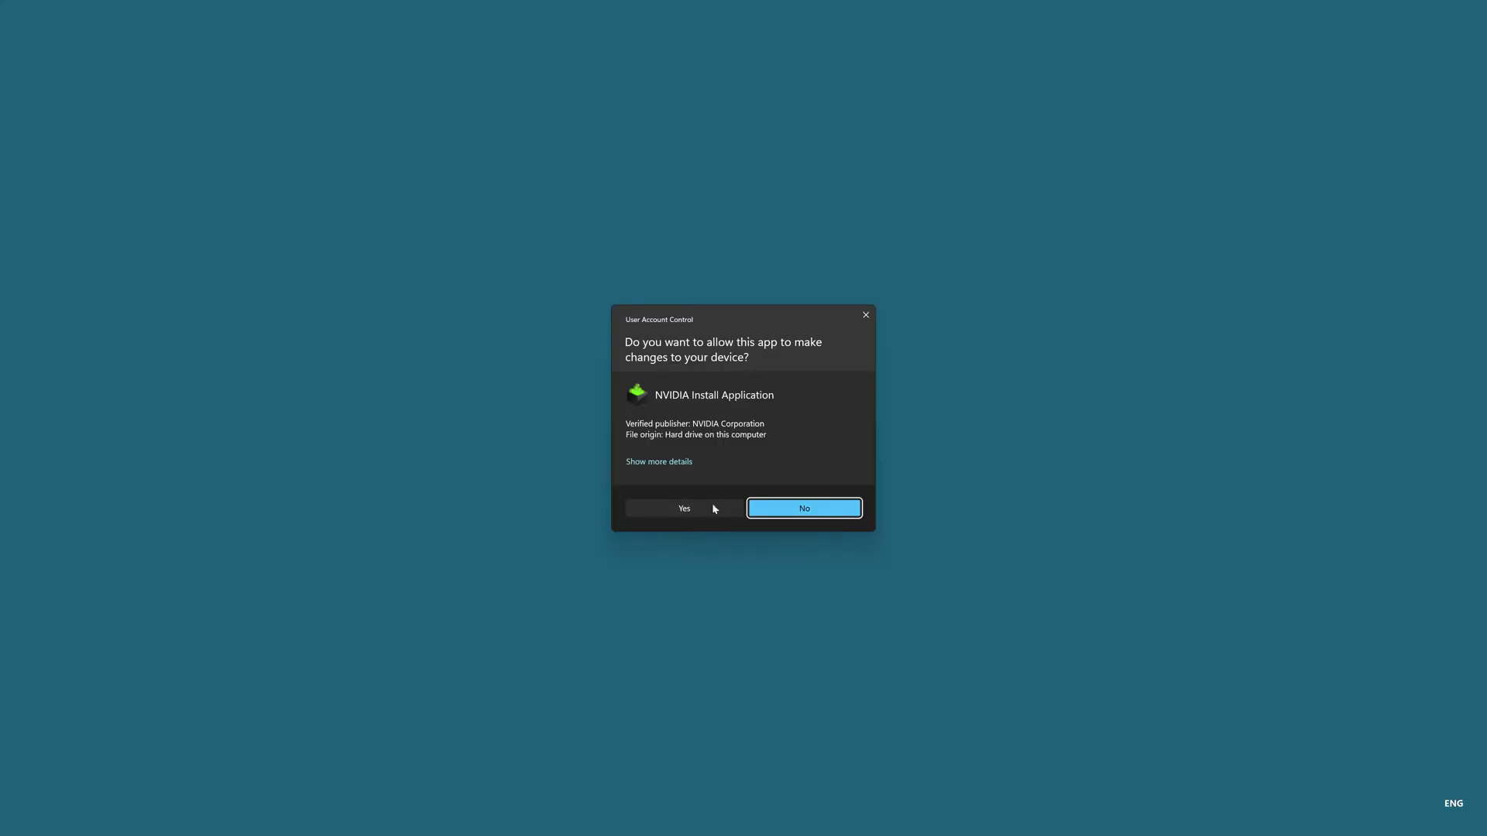
Step: Approve and run an Express installation of driver 572.83, closing the finished summary
{"action": "left_click", "coordinate": [686, 509]}
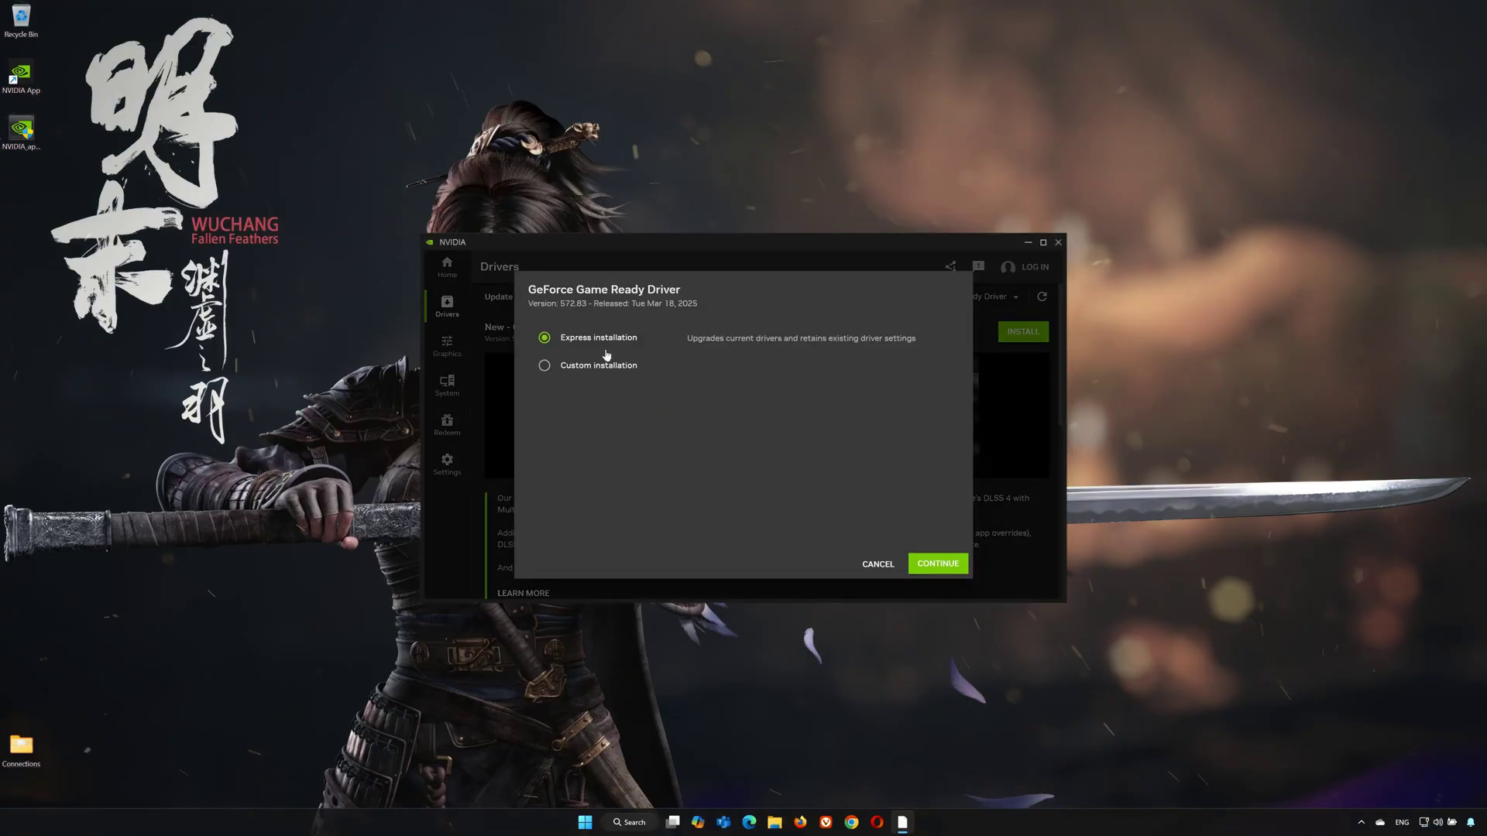
{"action": "left_click", "coordinate": [938, 563]}
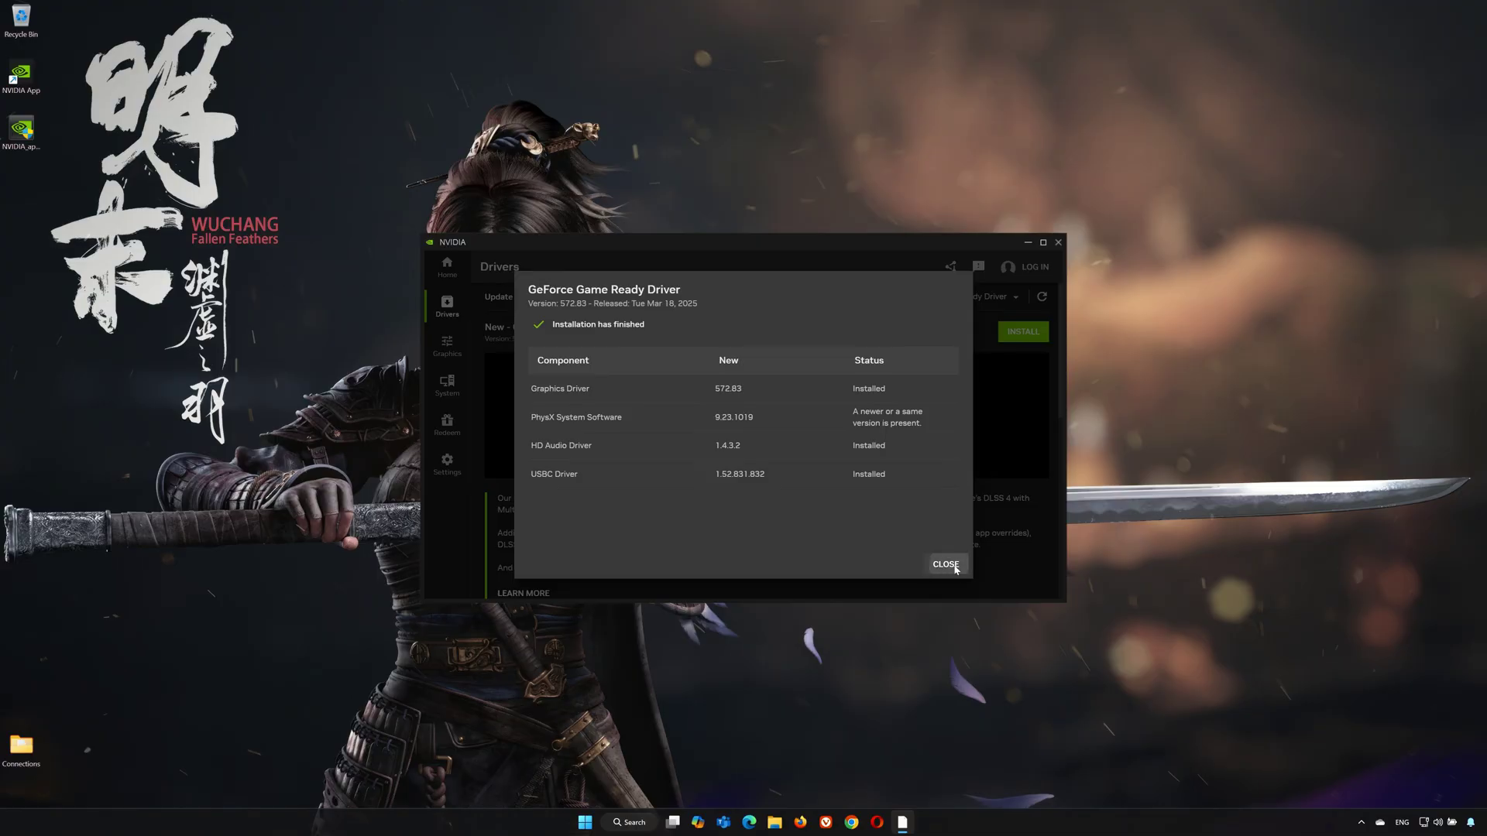
{"action": "left_click", "coordinate": [950, 565]}
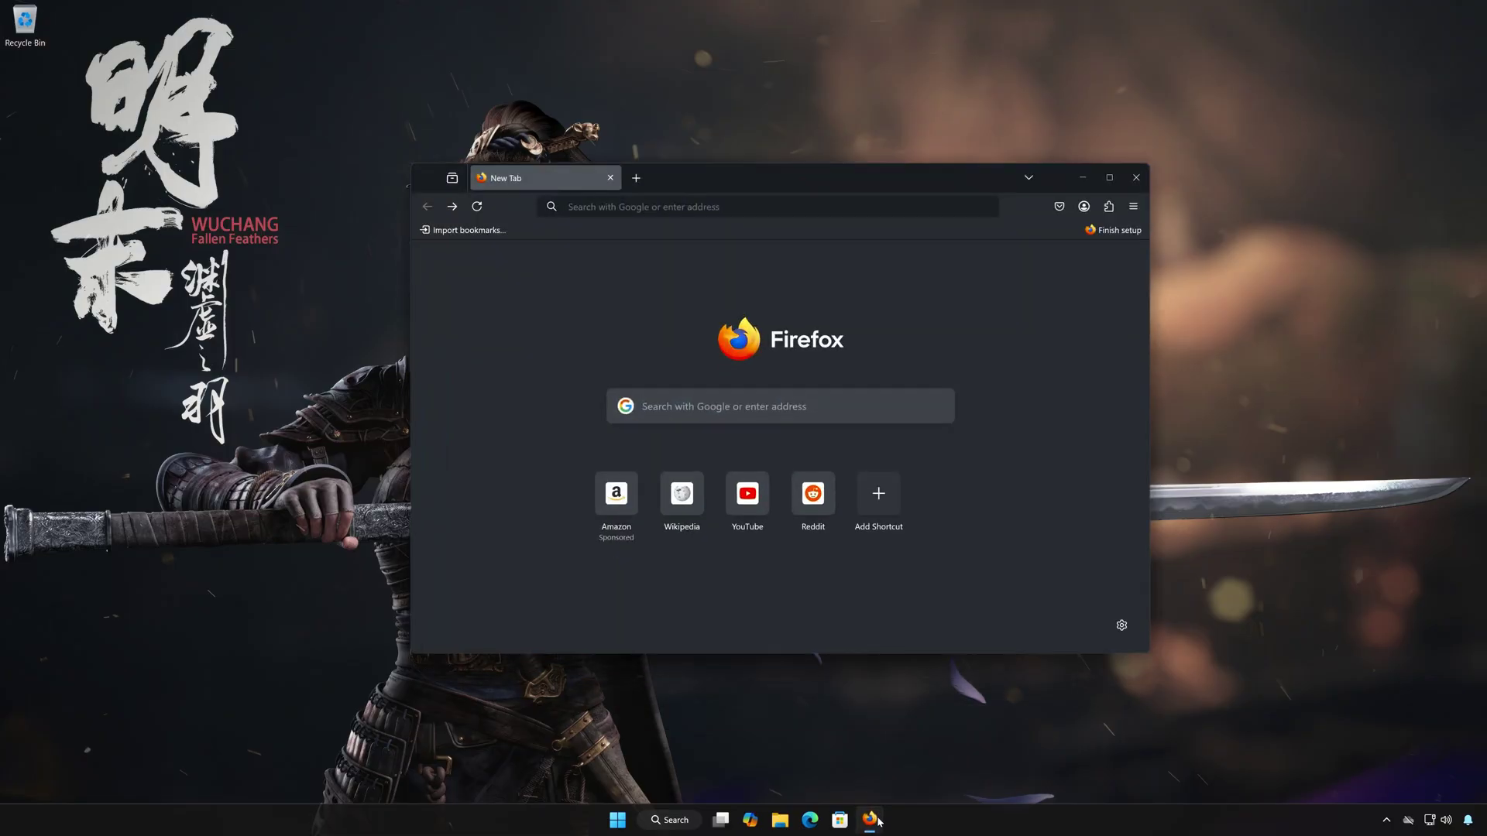
Step: Paste the DirectX SDK link, download DXSDK_Jun10.exe set to open when done, then close Firefox
{"action": "right_click", "coordinate": [681, 207]}
{"action": "left_click", "coordinate": [716, 326]}
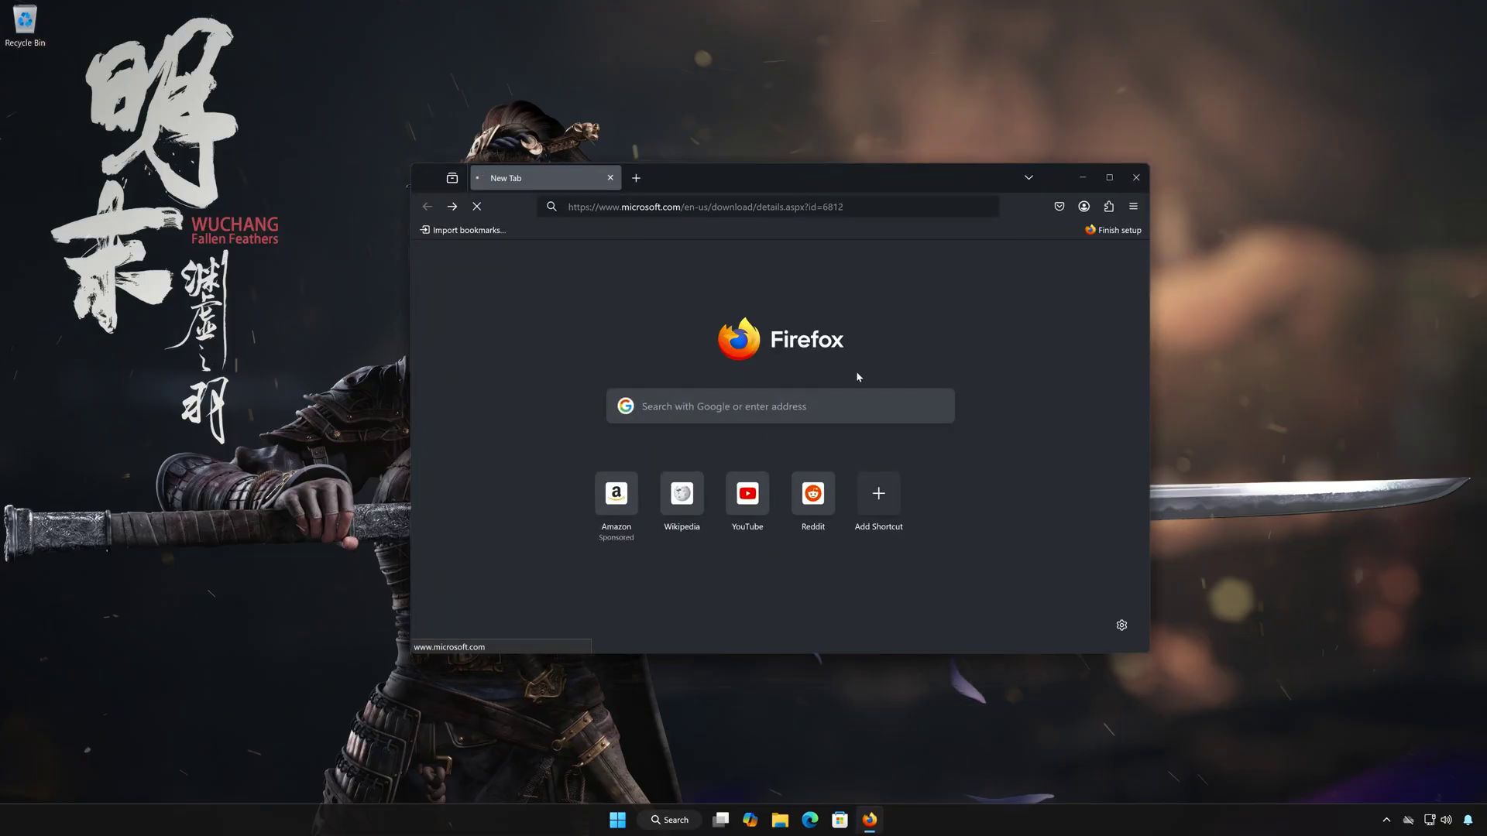
{"action": "scroll", "coordinate": [857, 402], "scroll_direction": "down", "scroll_amount": 3}
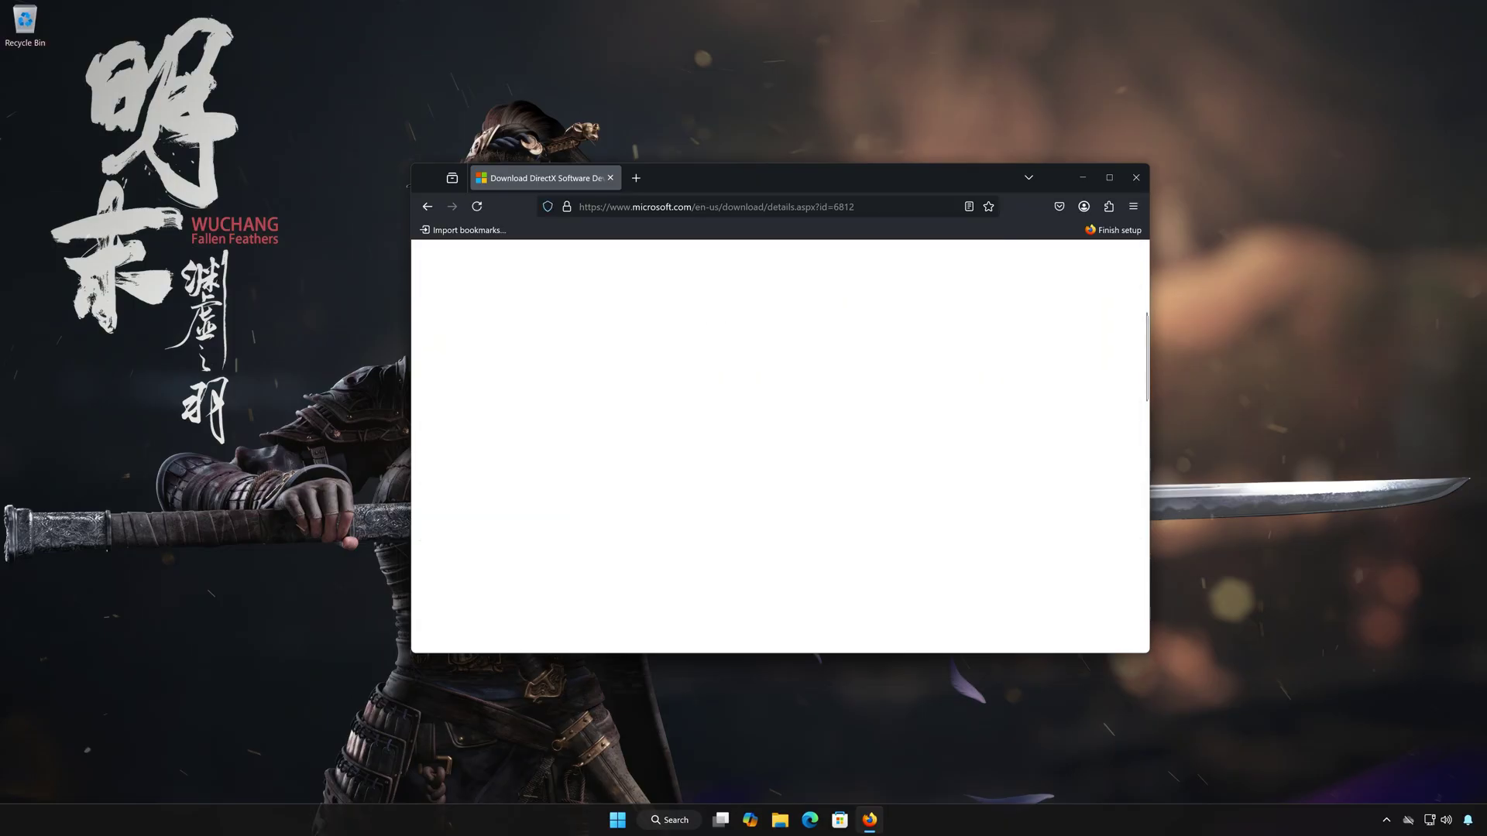
{"action": "scroll", "coordinate": [889, 531], "scroll_direction": "down", "scroll_amount": 2}
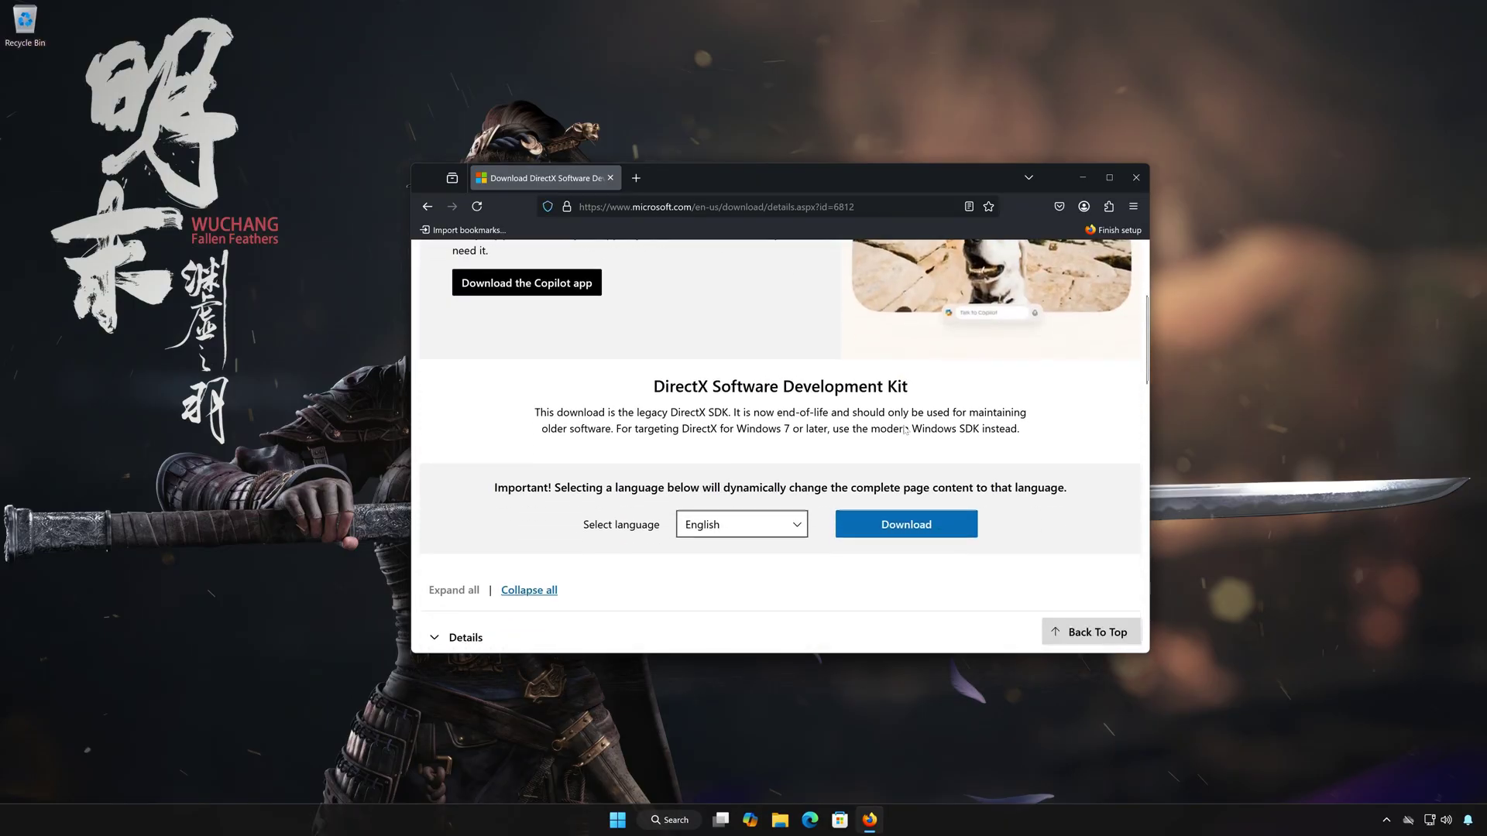
{"action": "left_click", "coordinate": [906, 532]}
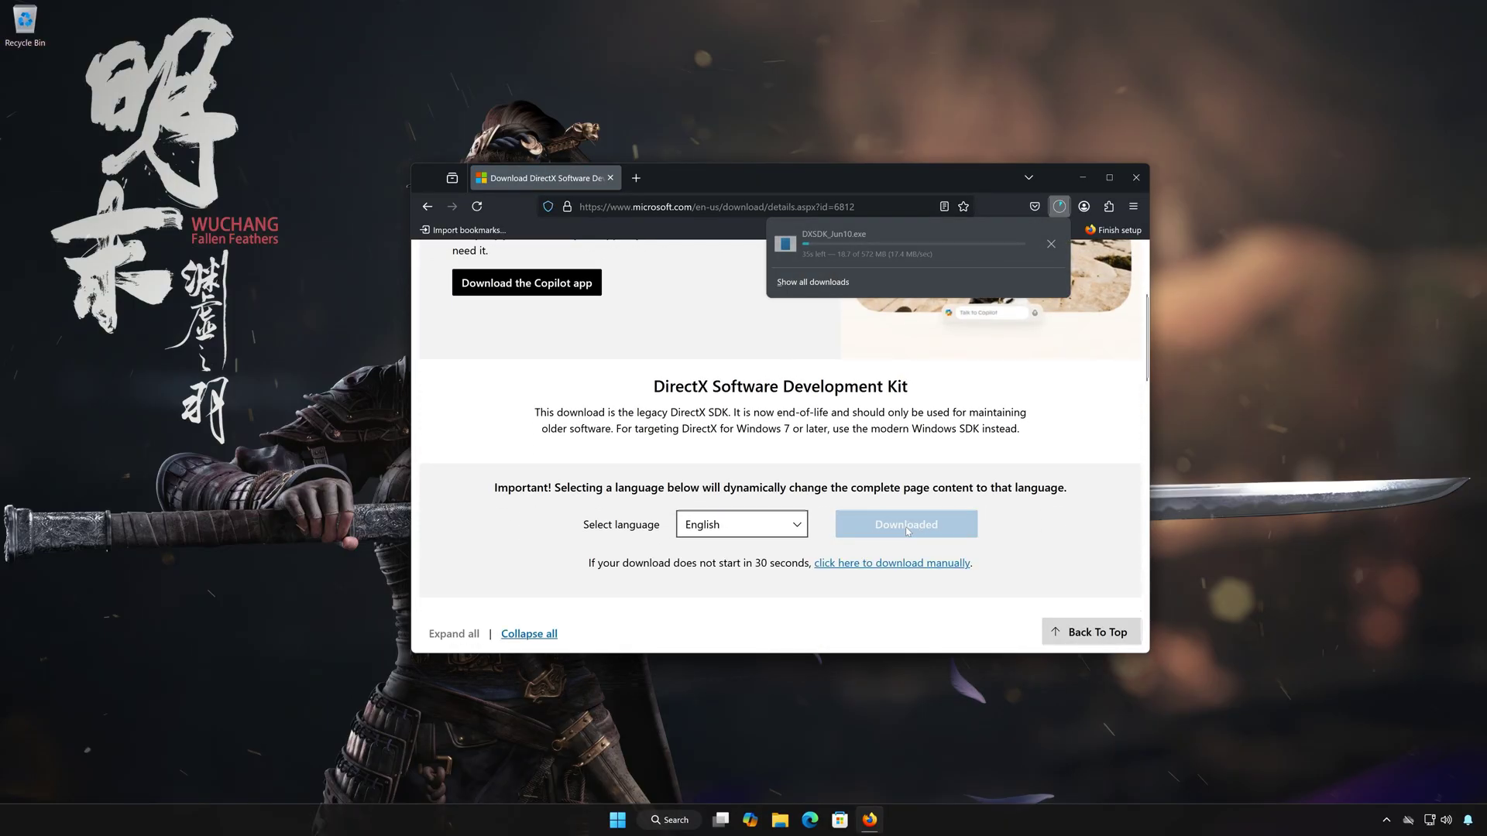
{"action": "left_click", "coordinate": [881, 237]}
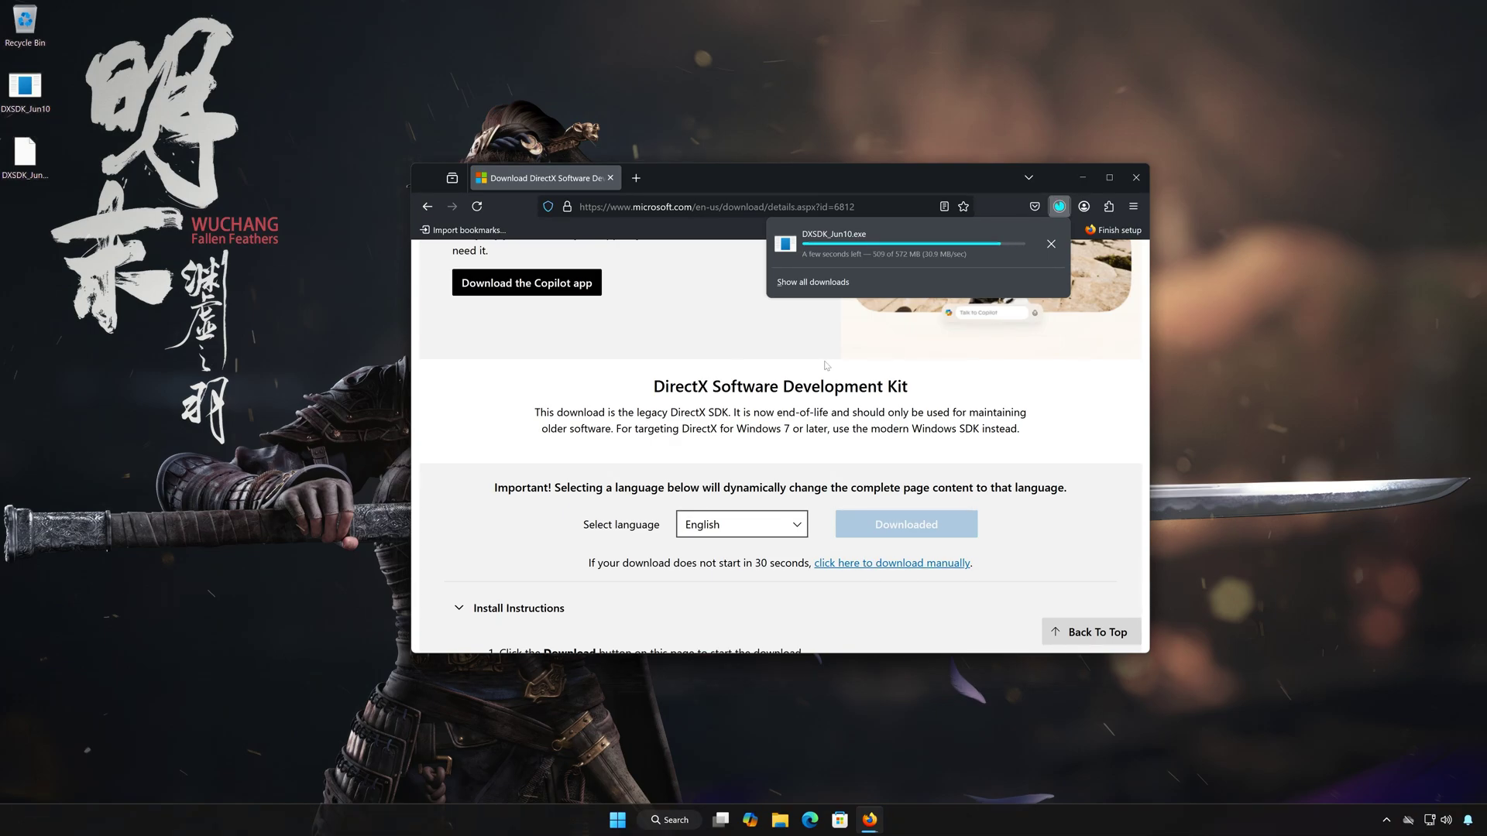
{"action": "left_click", "coordinate": [1135, 179]}
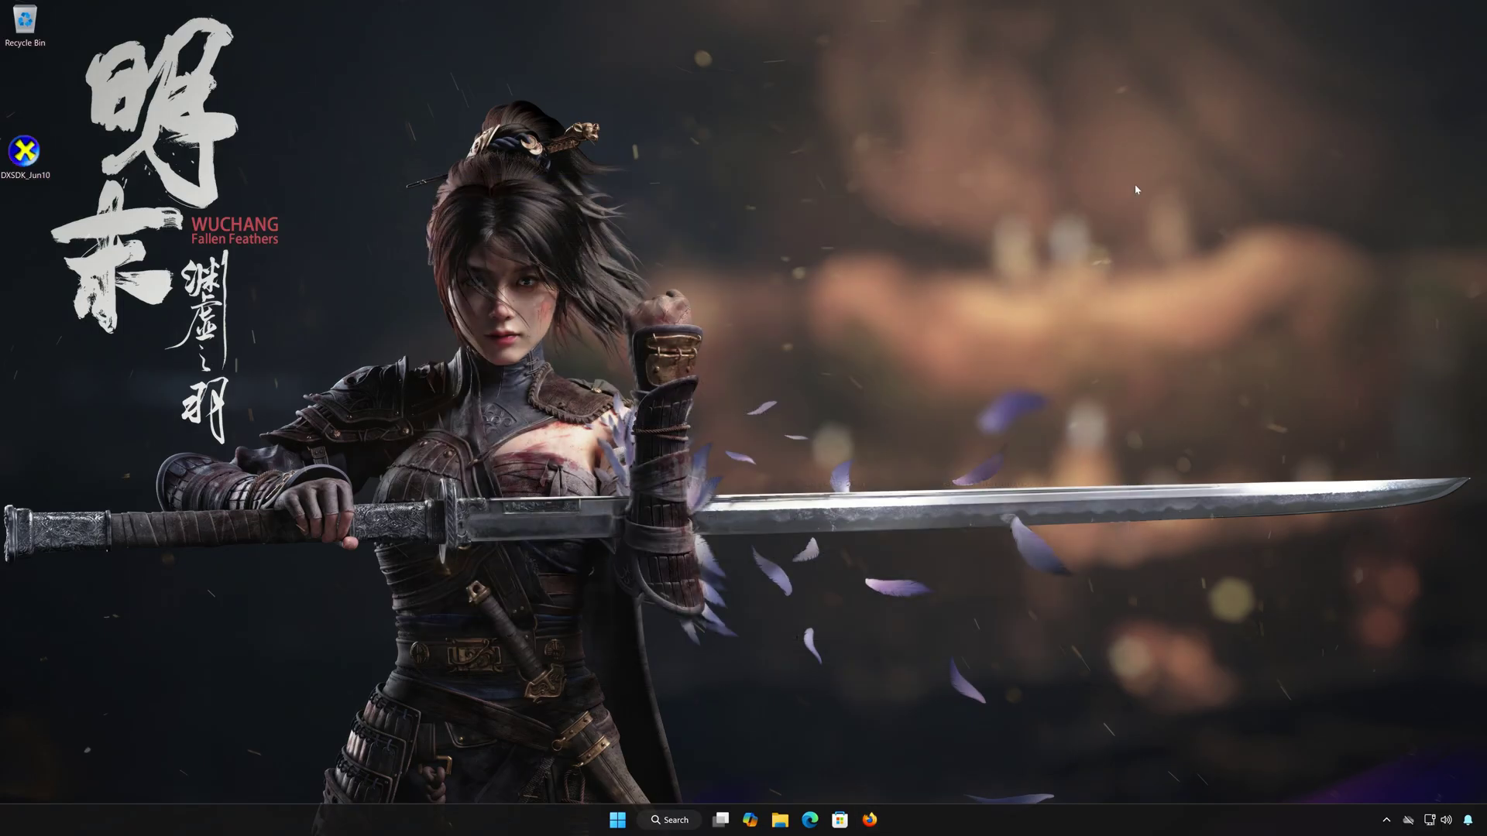
Step: Launch DXSDK_Jun10 from the desktop and approve the User Account Control prompt
{"action": "left_click", "coordinate": [25, 155]}
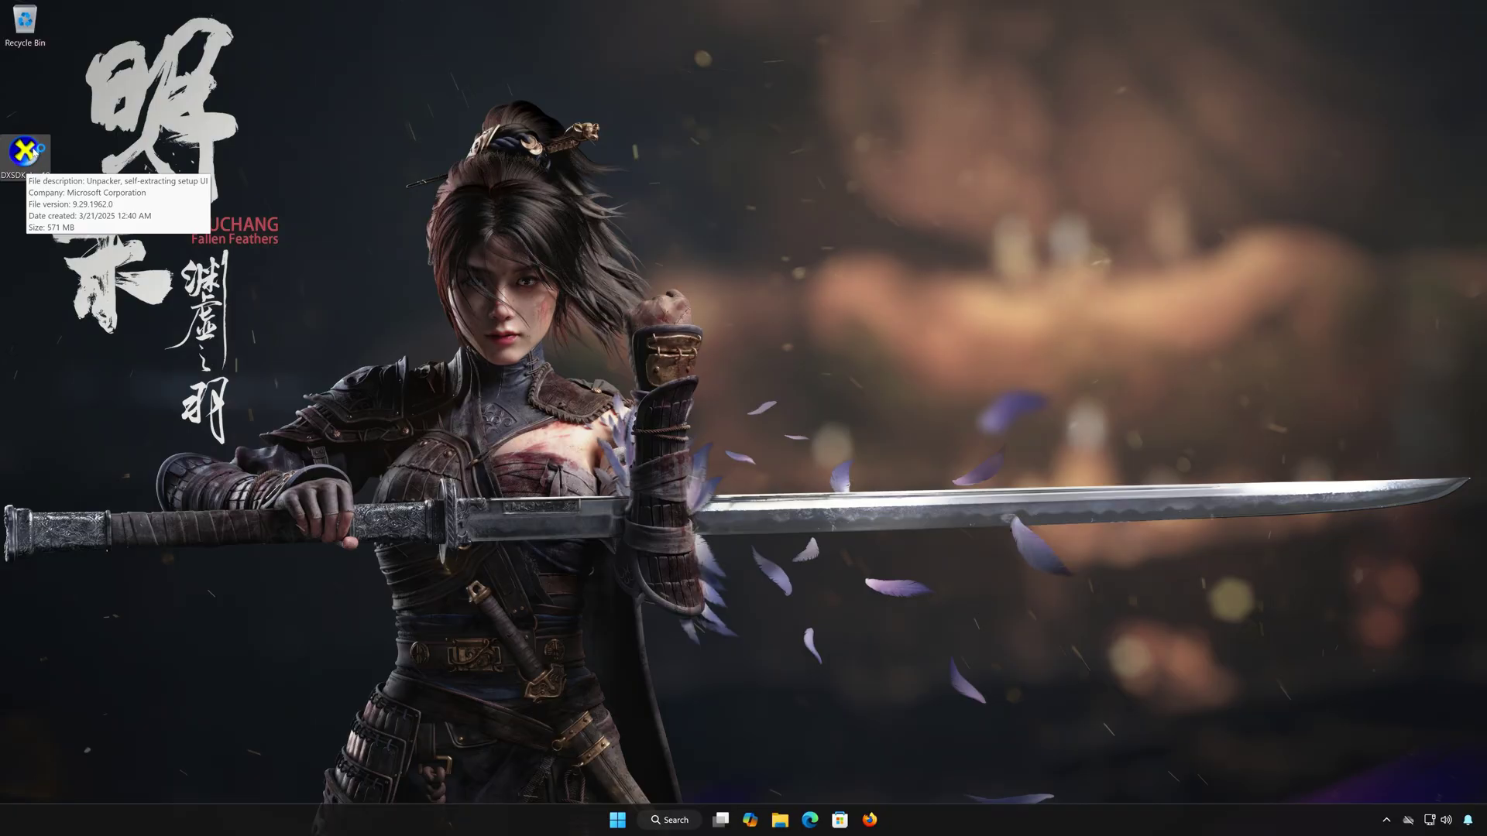
{"action": "double_click", "coordinate": [33, 152]}
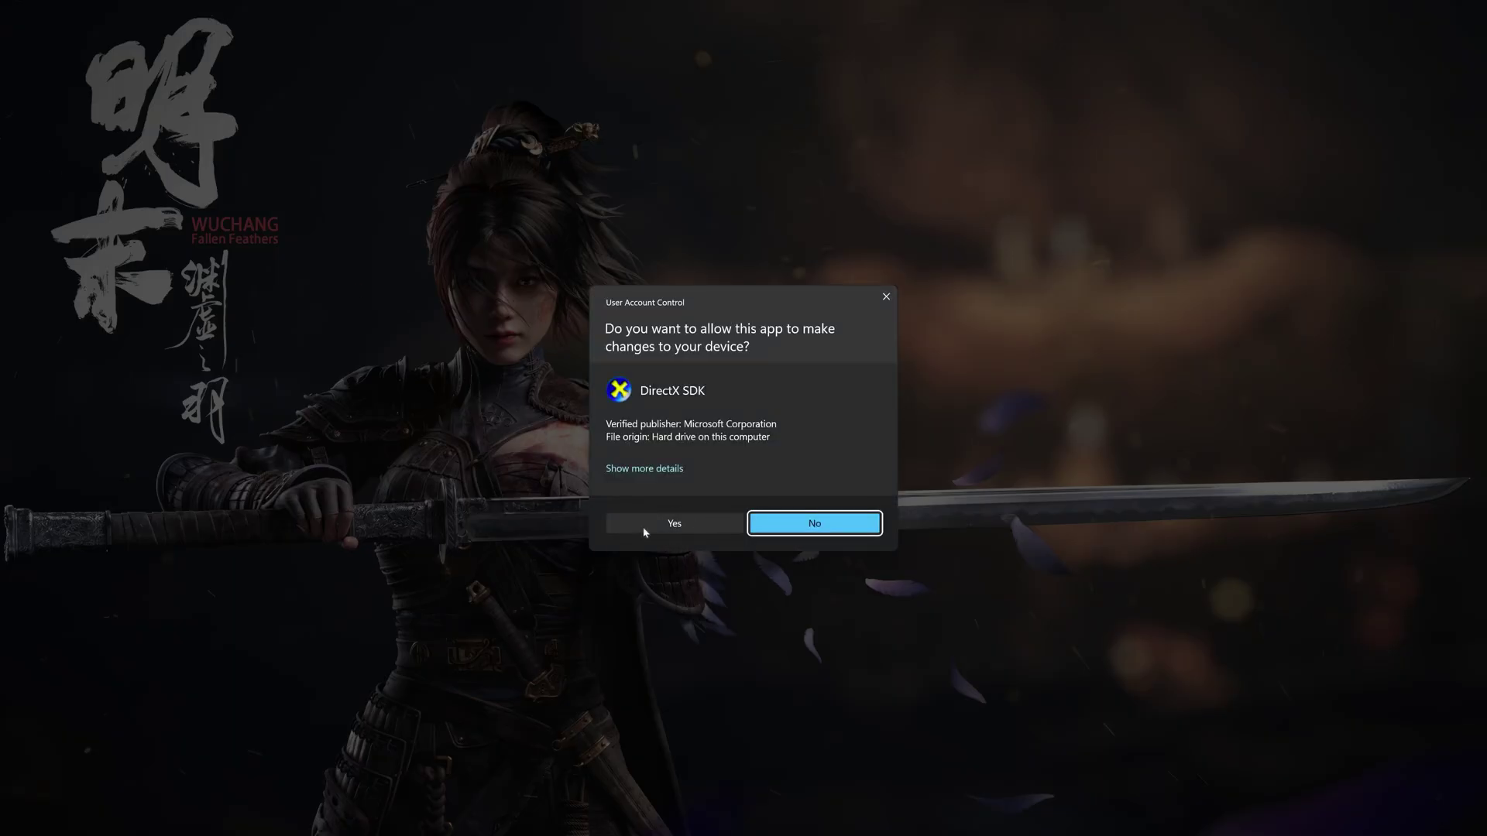
{"action": "left_click", "coordinate": [675, 527]}
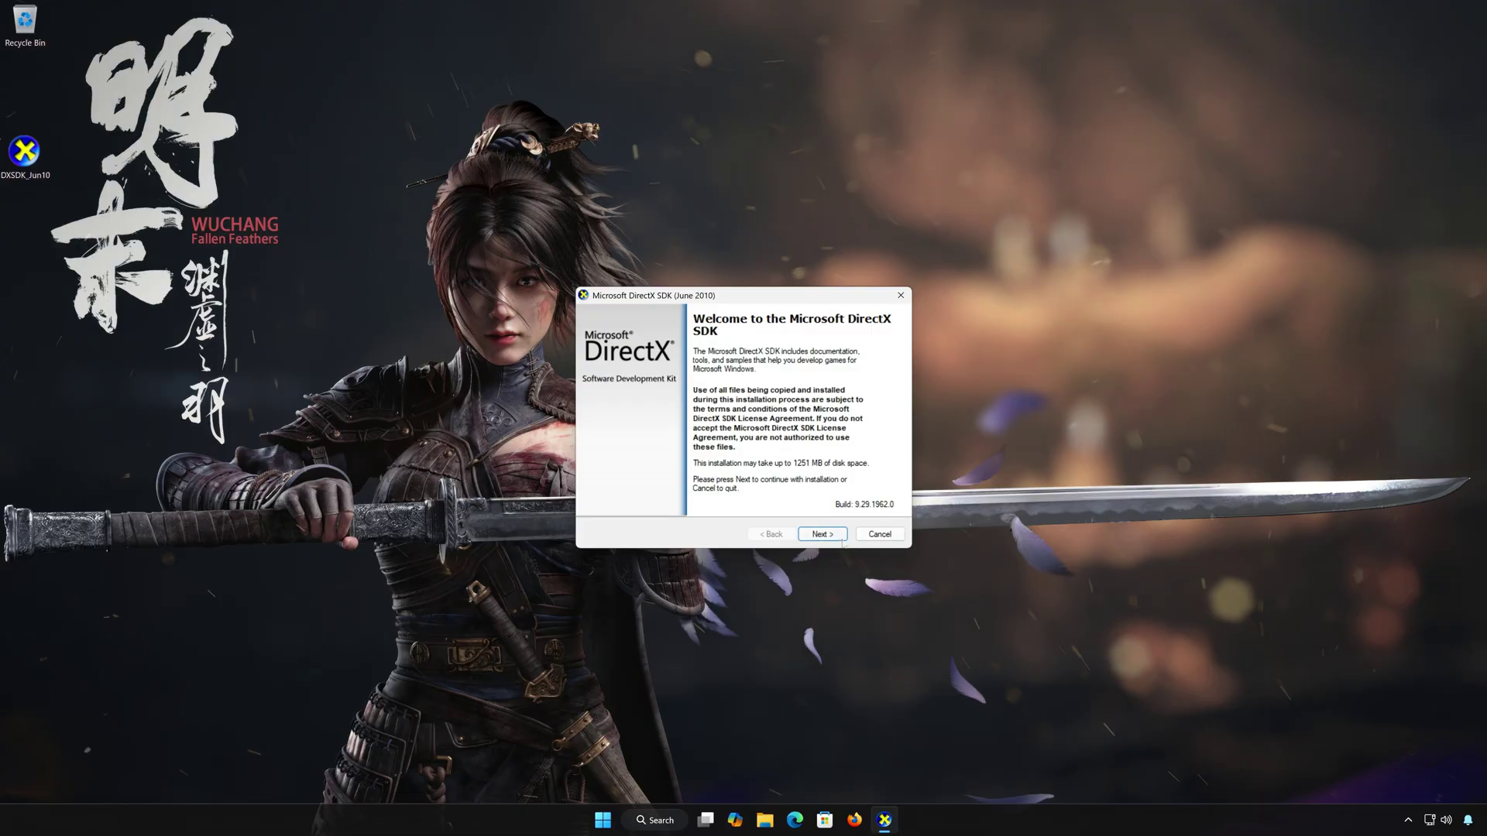
Step: Accept the DirectX SDK licence and decline the Customer Experience Improvement Program
{"action": "left_click", "coordinate": [827, 538]}
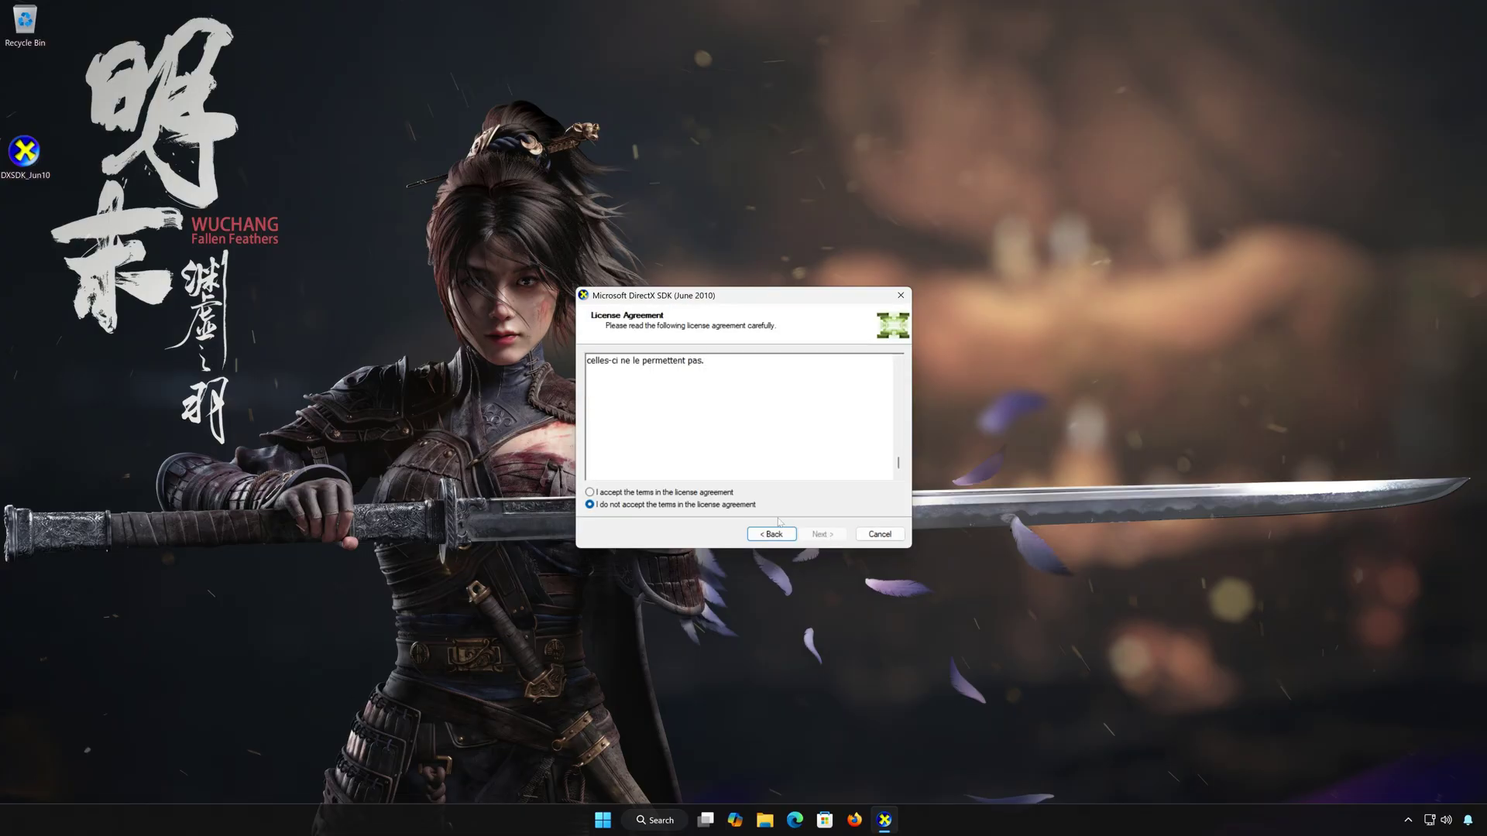
{"action": "left_click", "coordinate": [590, 492]}
{"action": "left_click", "coordinate": [842, 537]}
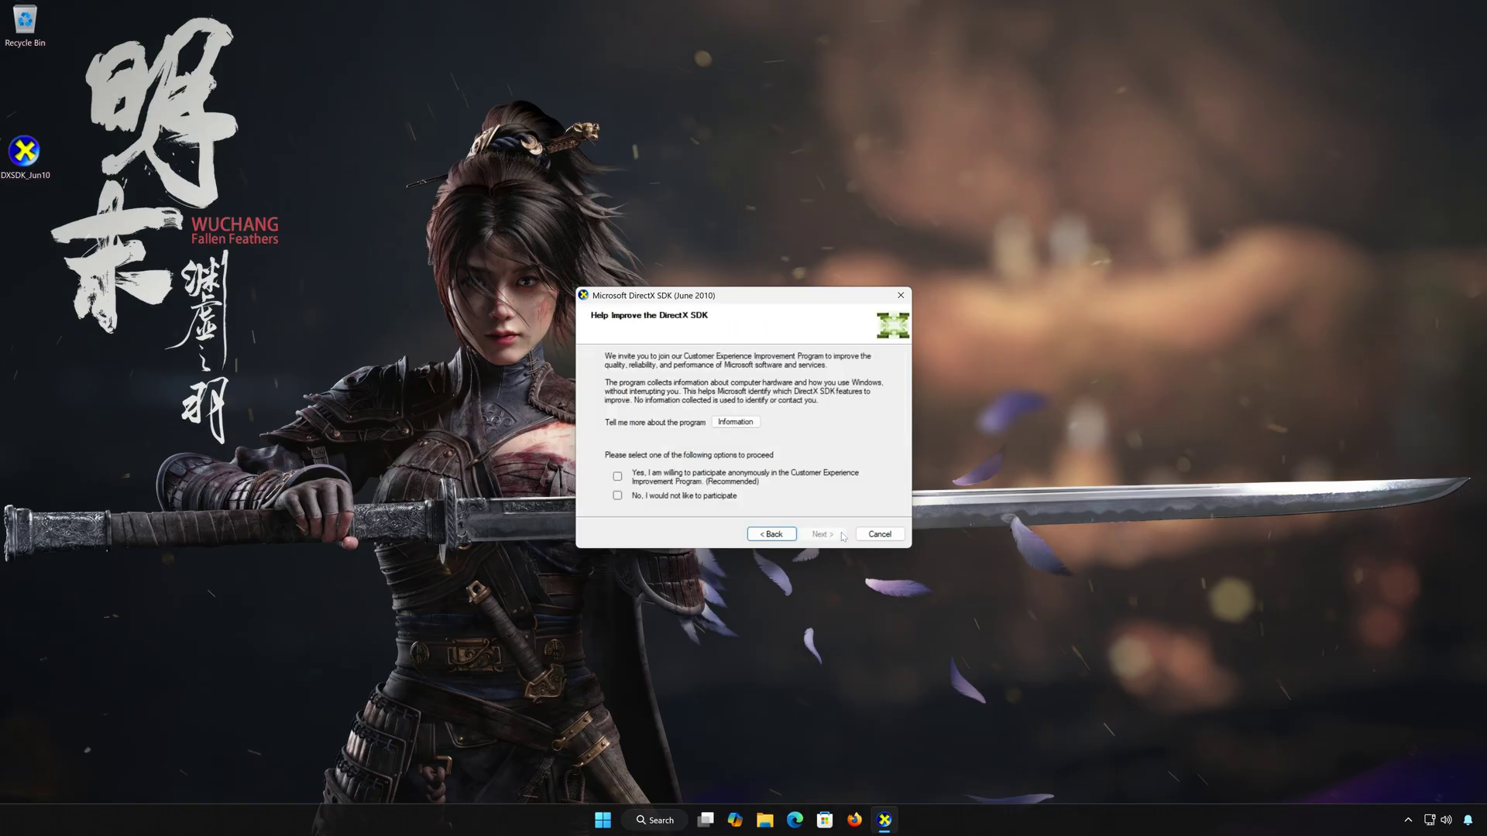
{"action": "left_click", "coordinate": [617, 495]}
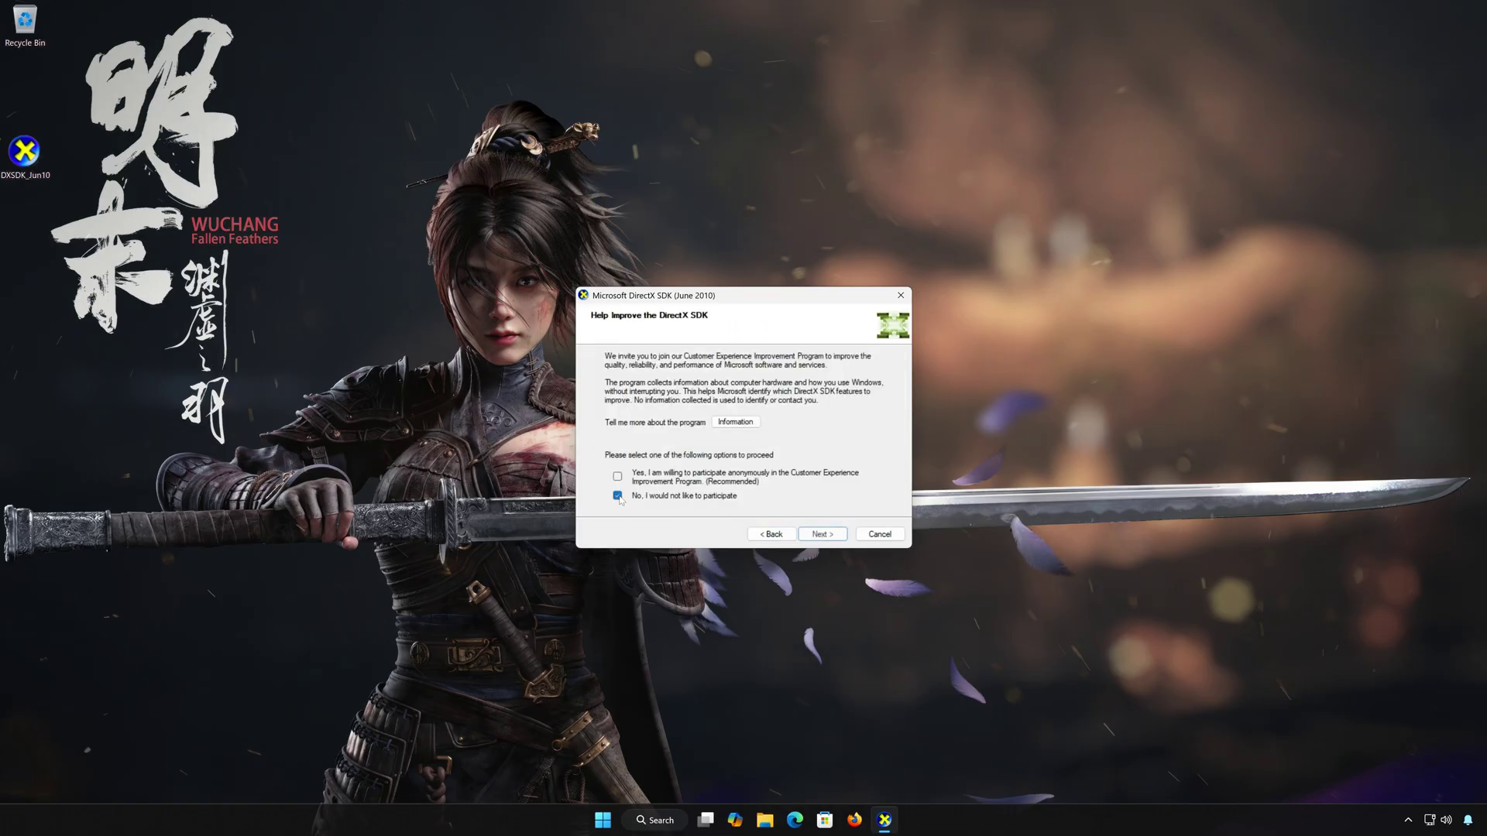
Step: Install with the default folder and features, finish setup, and open the Start power menu
{"action": "left_click", "coordinate": [831, 537]}
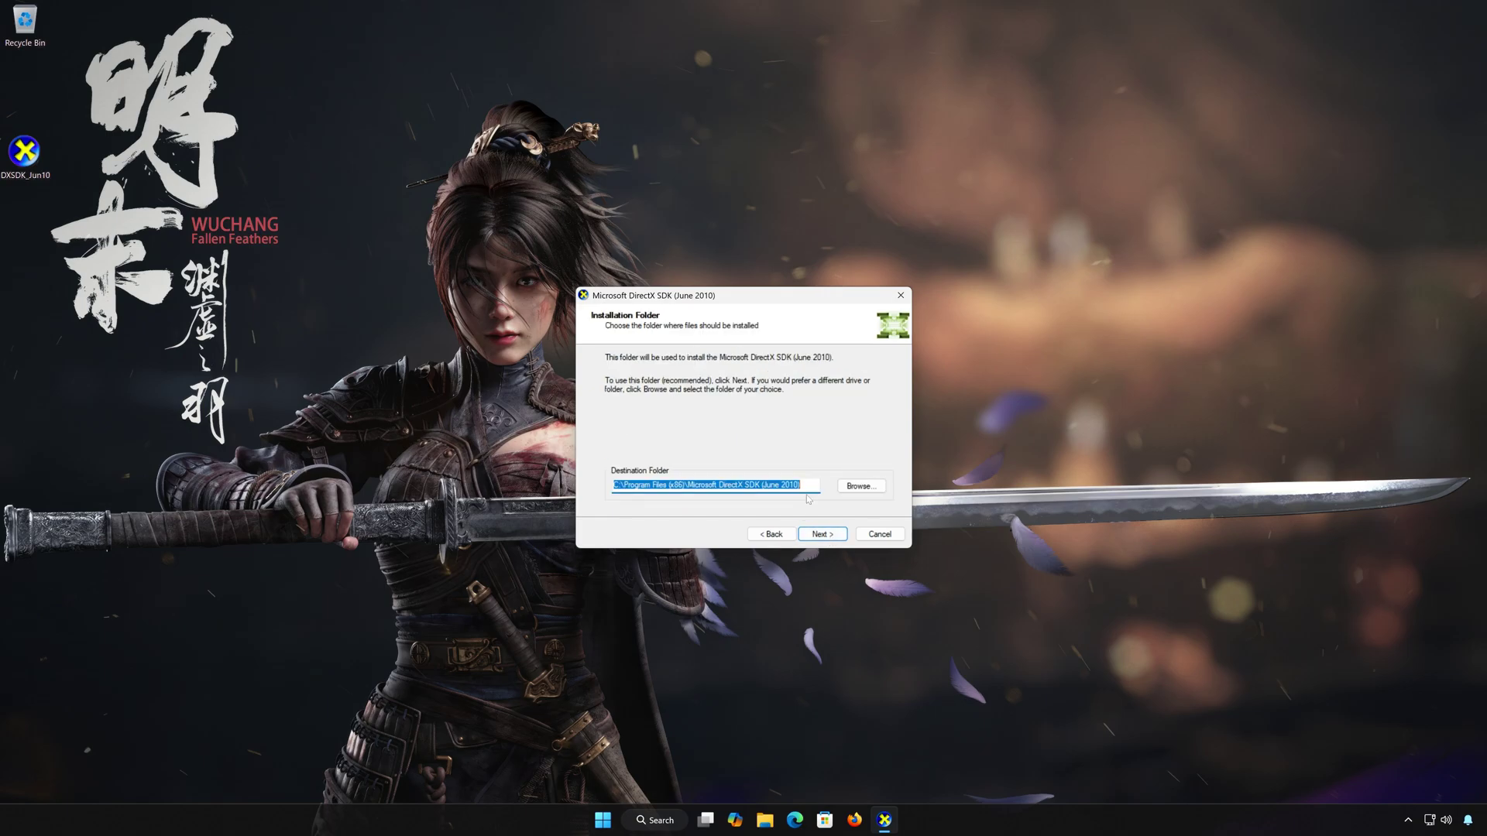
{"action": "left_click", "coordinate": [821, 535]}
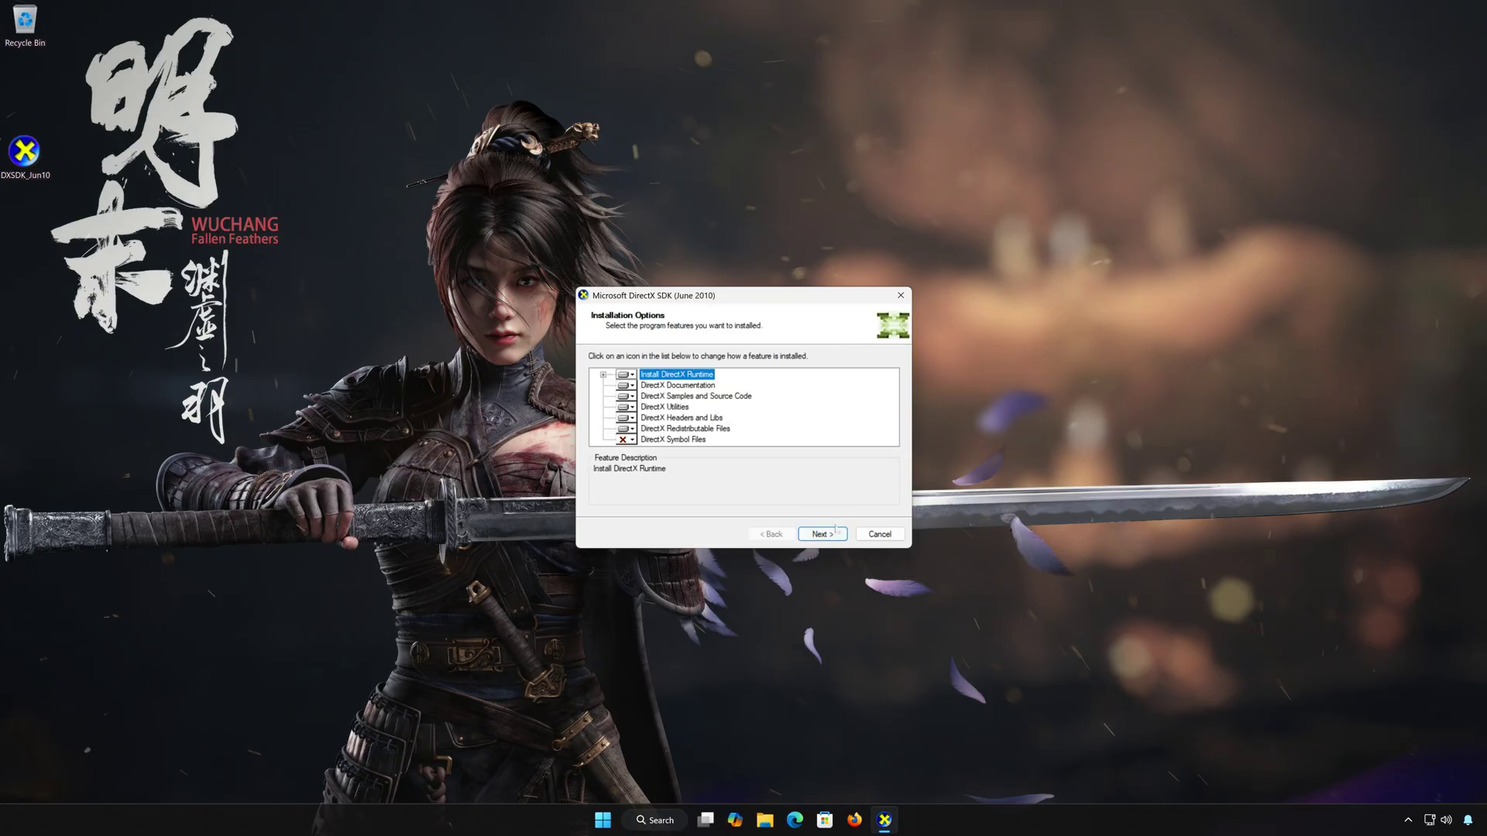
{"action": "left_click", "coordinate": [820, 535]}
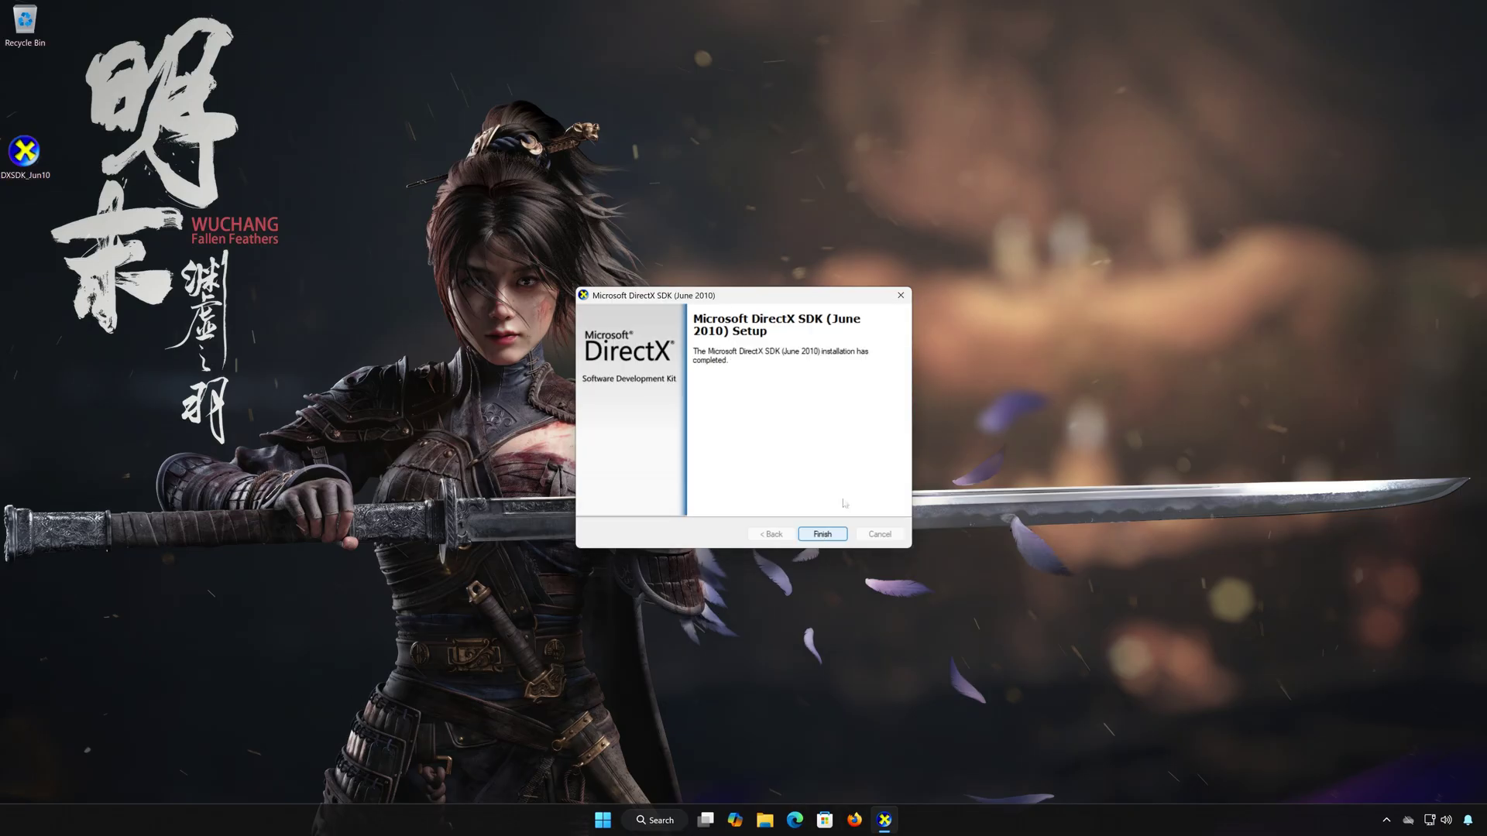
{"action": "left_click", "coordinate": [827, 536]}
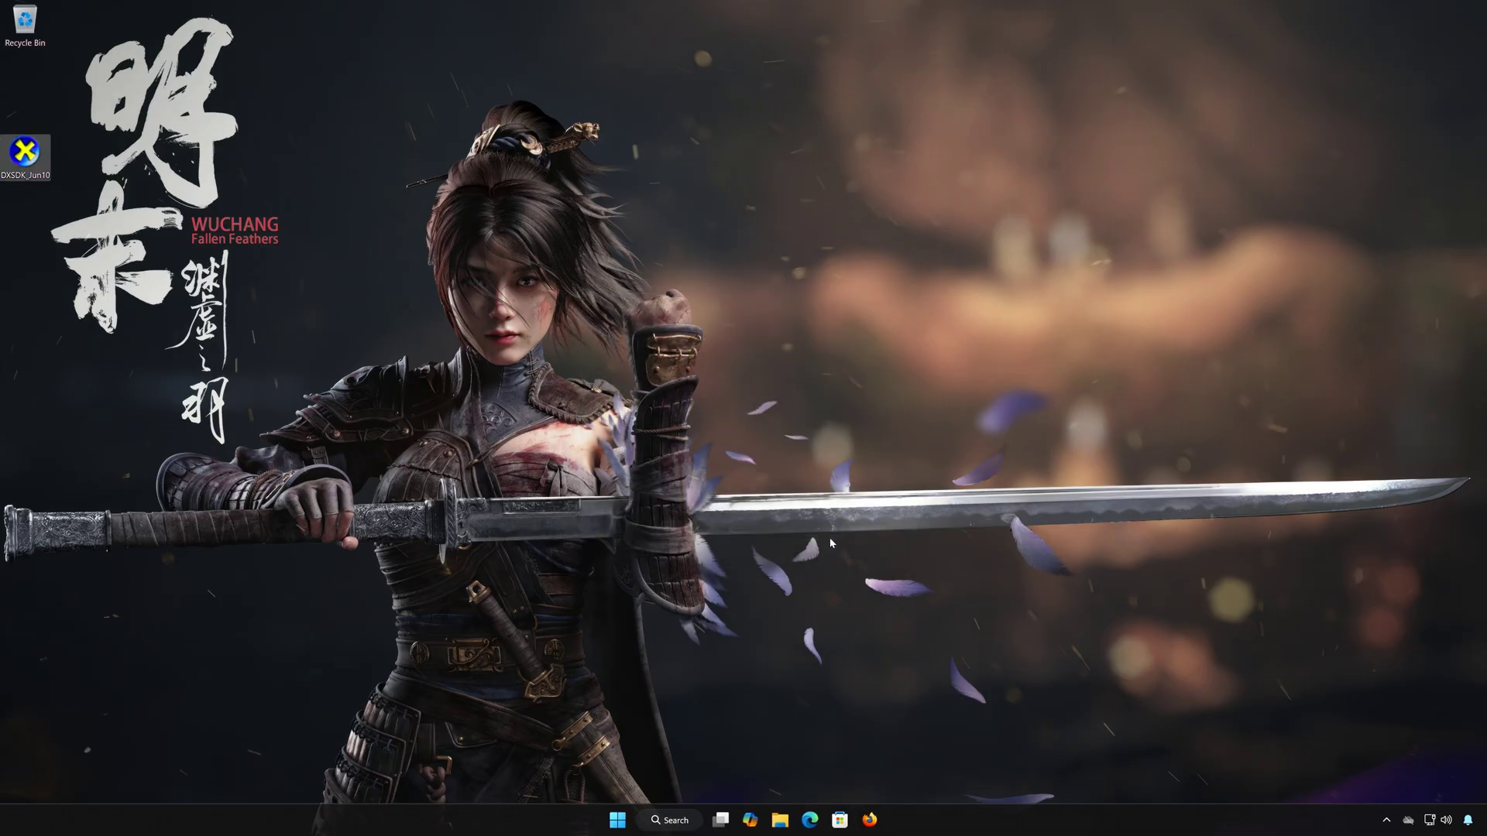
{"action": "left_click", "coordinate": [617, 819]}
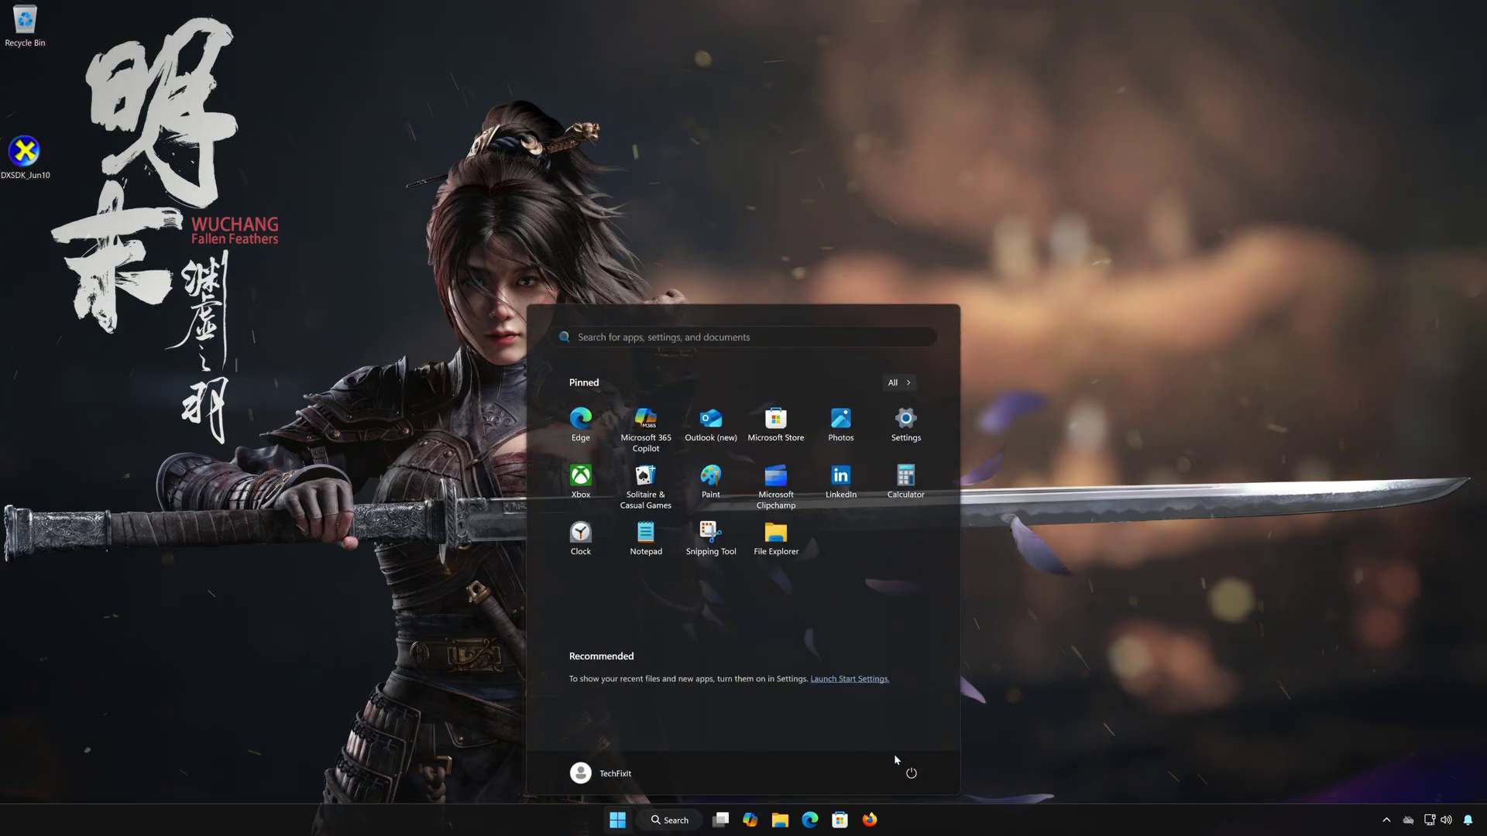